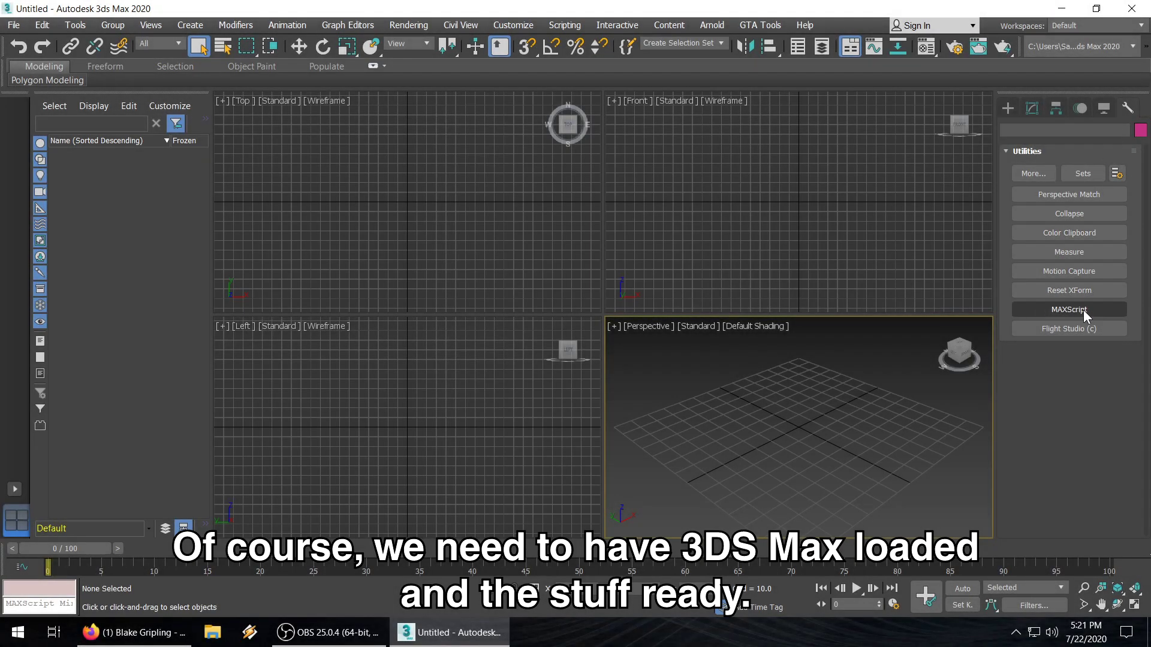
Run the 4ds_Import_v4.ms script and bring up its 4DS Import: v4 utility rollout.
click(1084, 310)
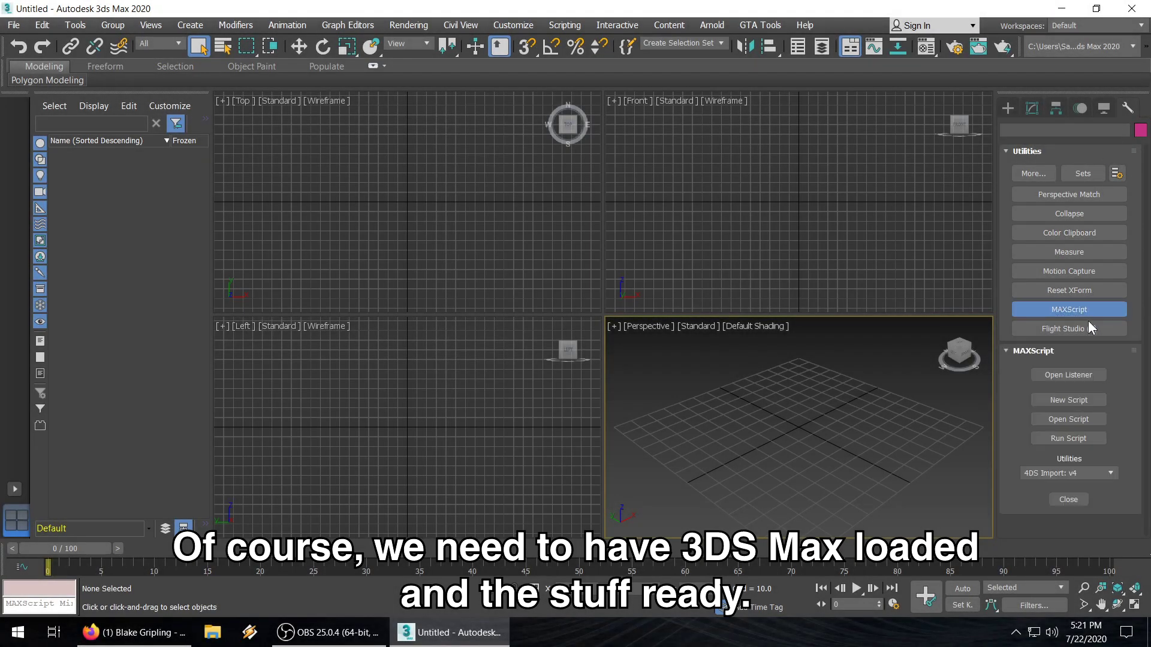
click(1085, 436)
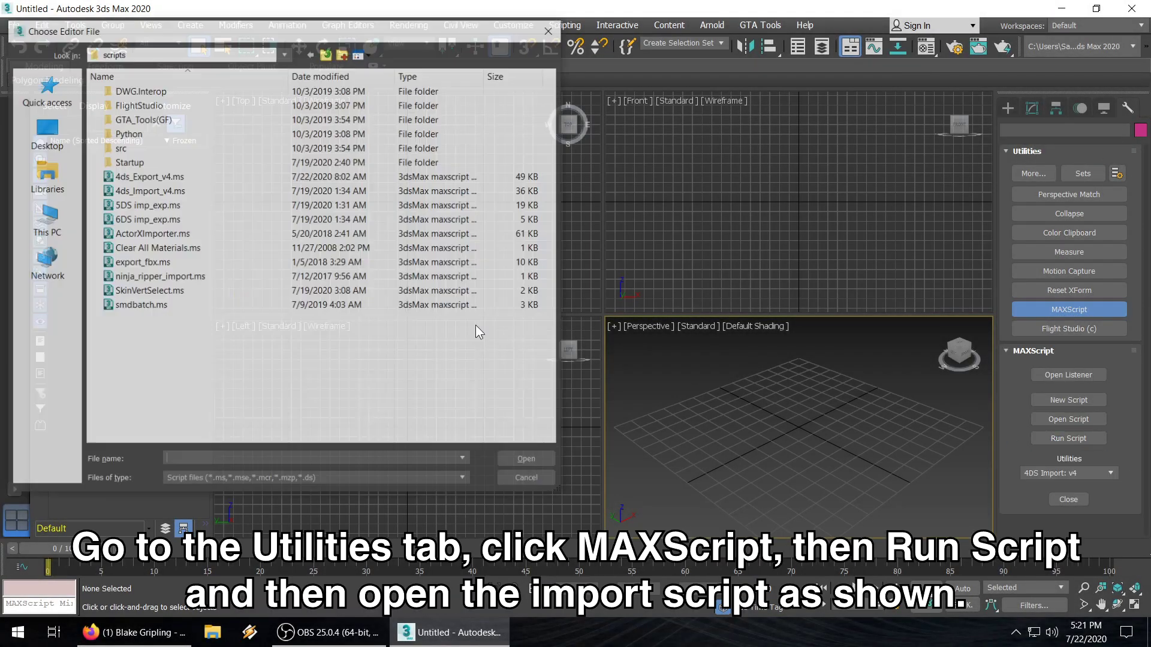
click(209, 189)
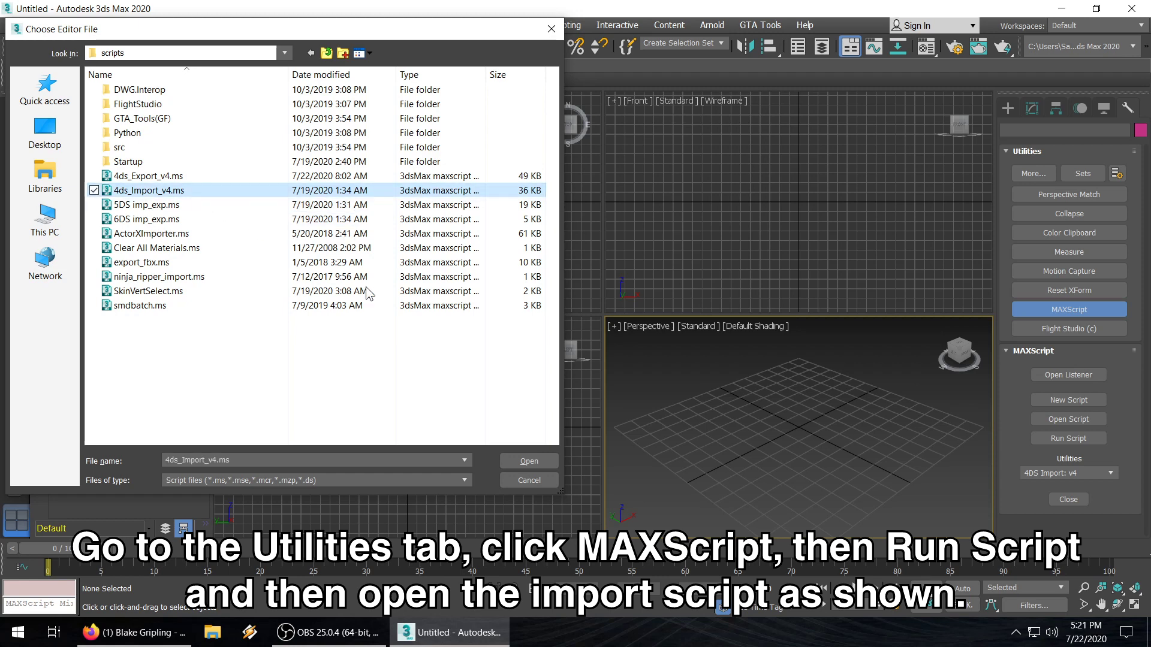
click(508, 462)
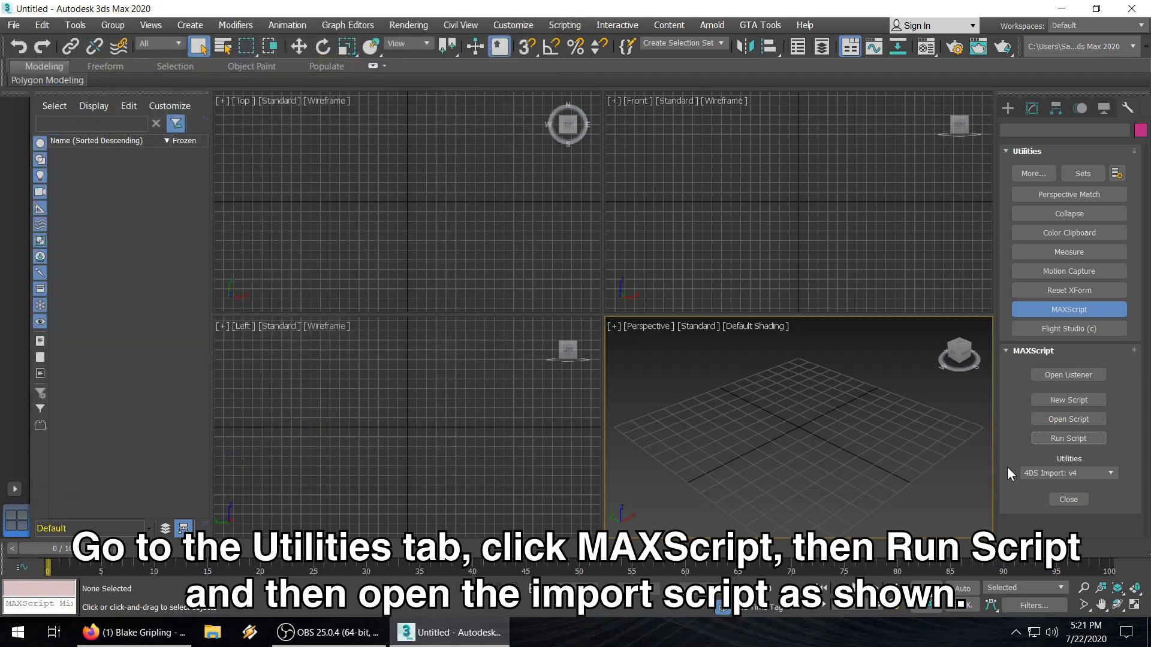
click(1053, 474)
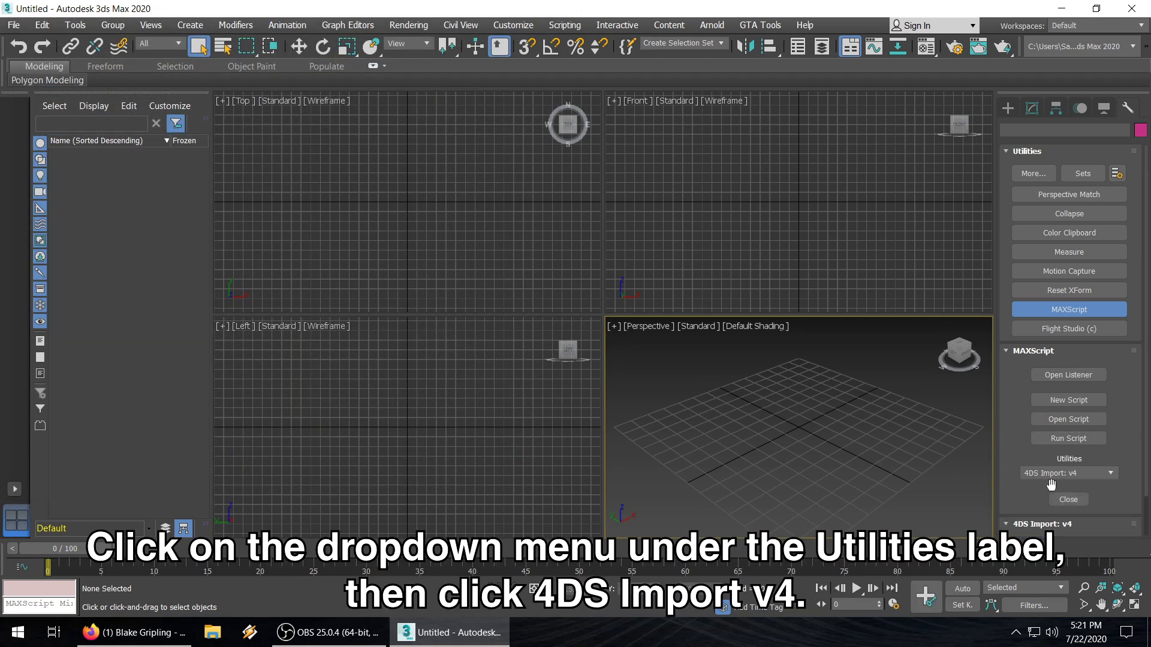
scroll(1051, 484, down, 1)
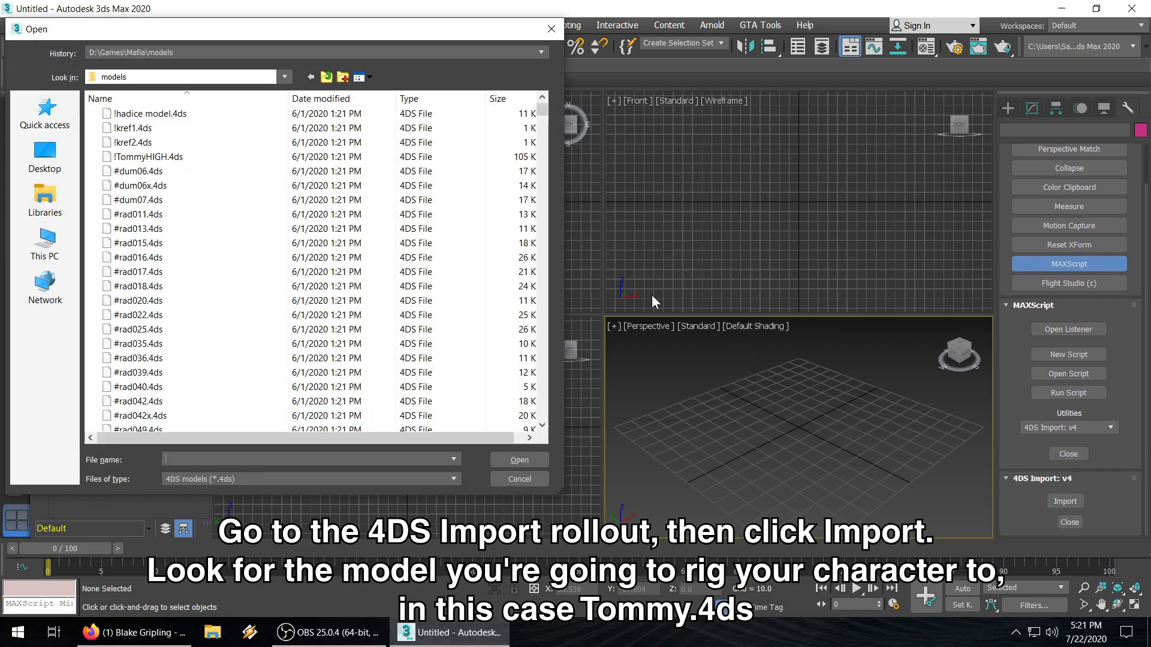
Import Tommy.4ds from the Mafia models folder.
click(341, 242)
text(t)
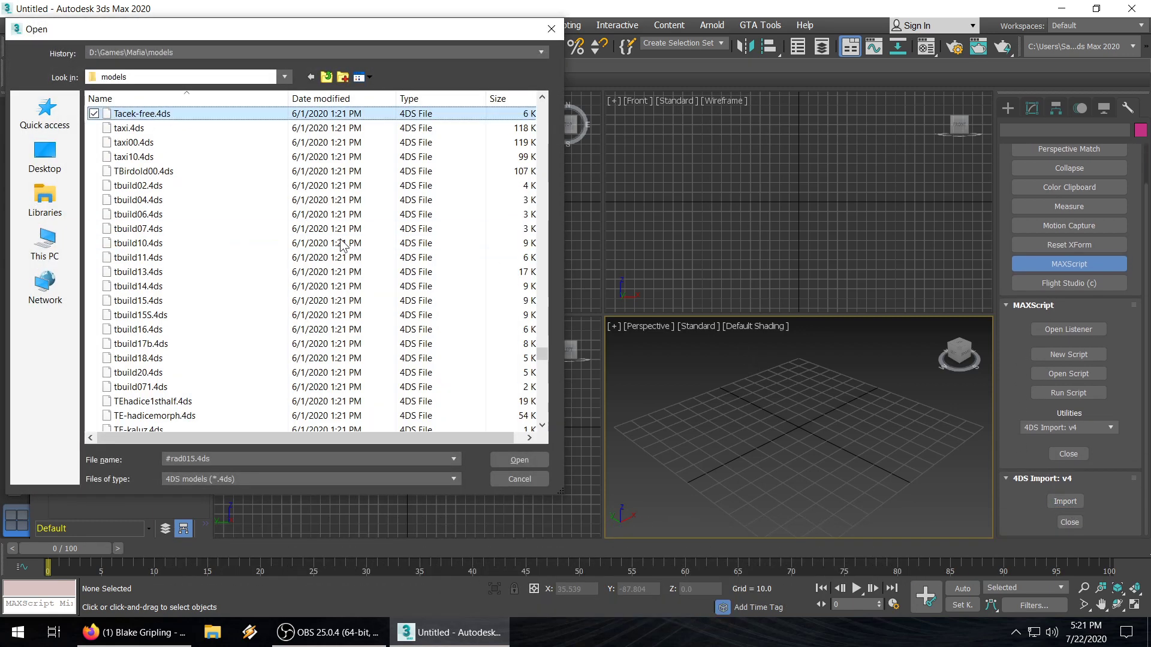
text(ommy)
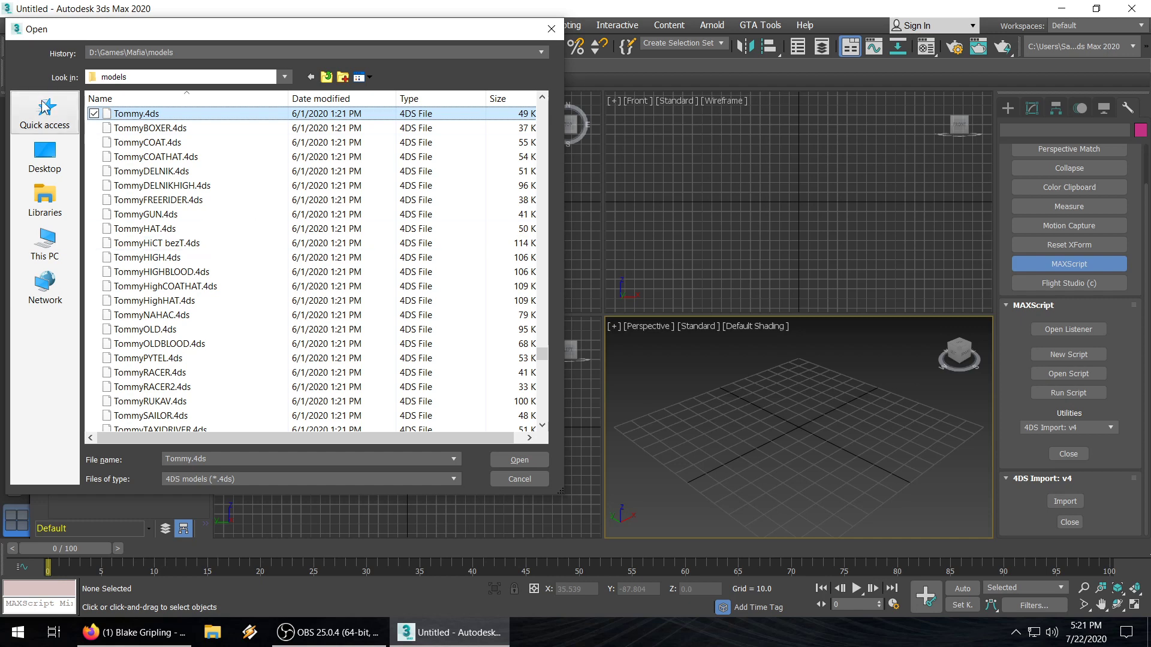
click(519, 460)
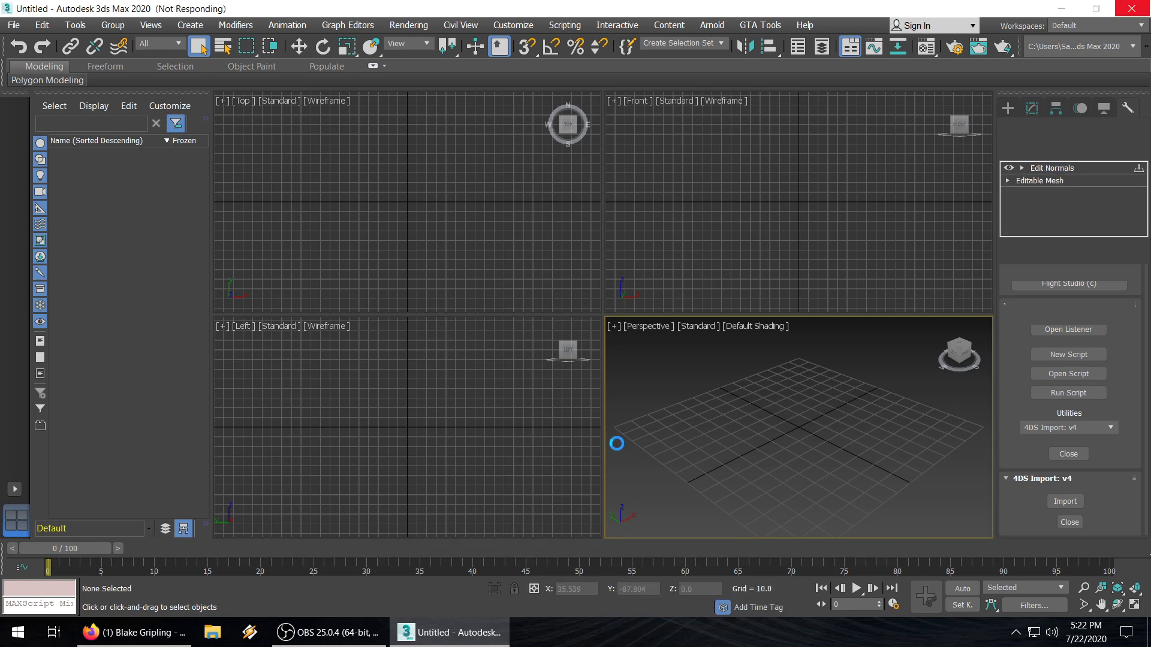
Maximize the viewport, switch it to the Back view, and zoom in on Tommy's head and torso.
click(1132, 604)
key(z)
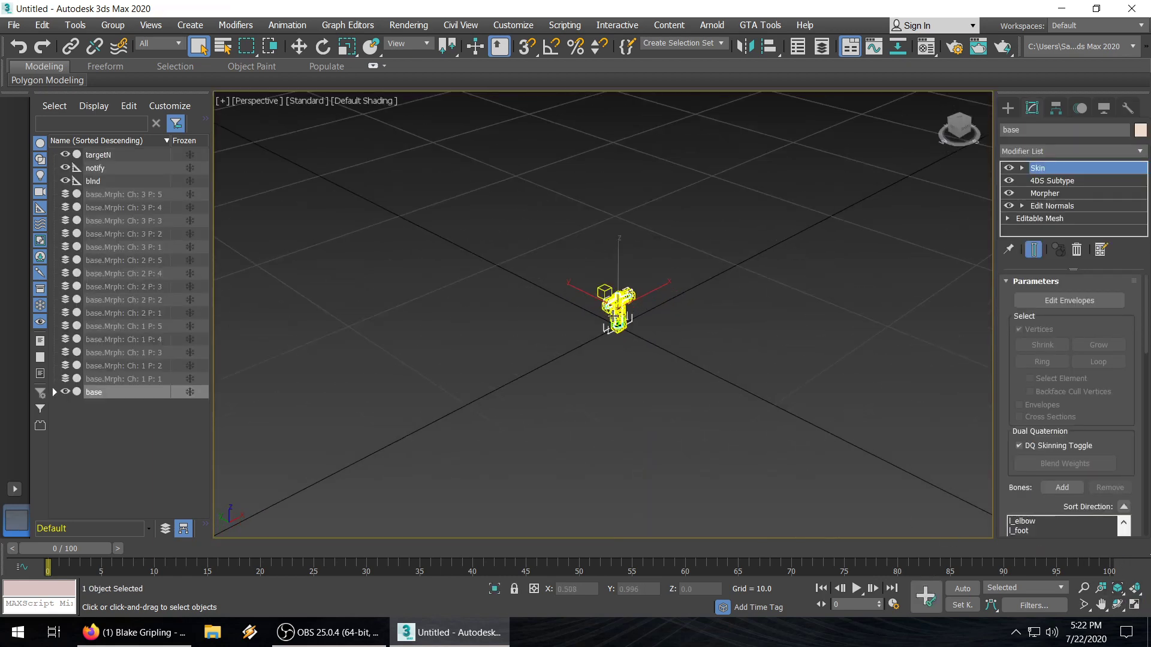
click(254, 99)
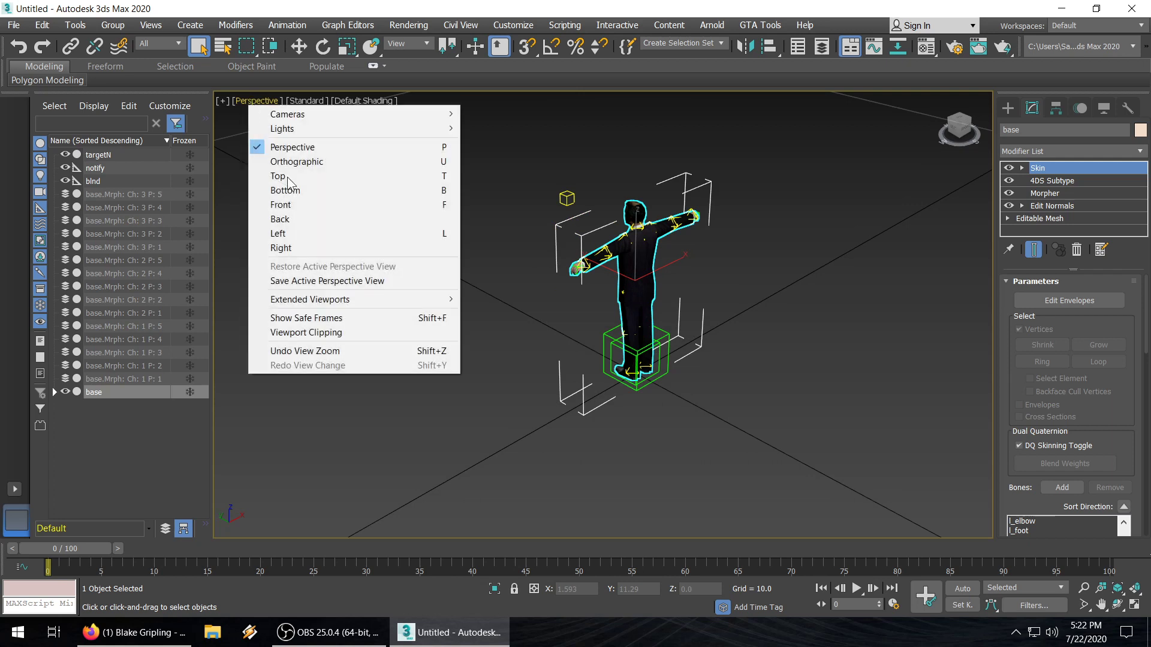
click(394, 217)
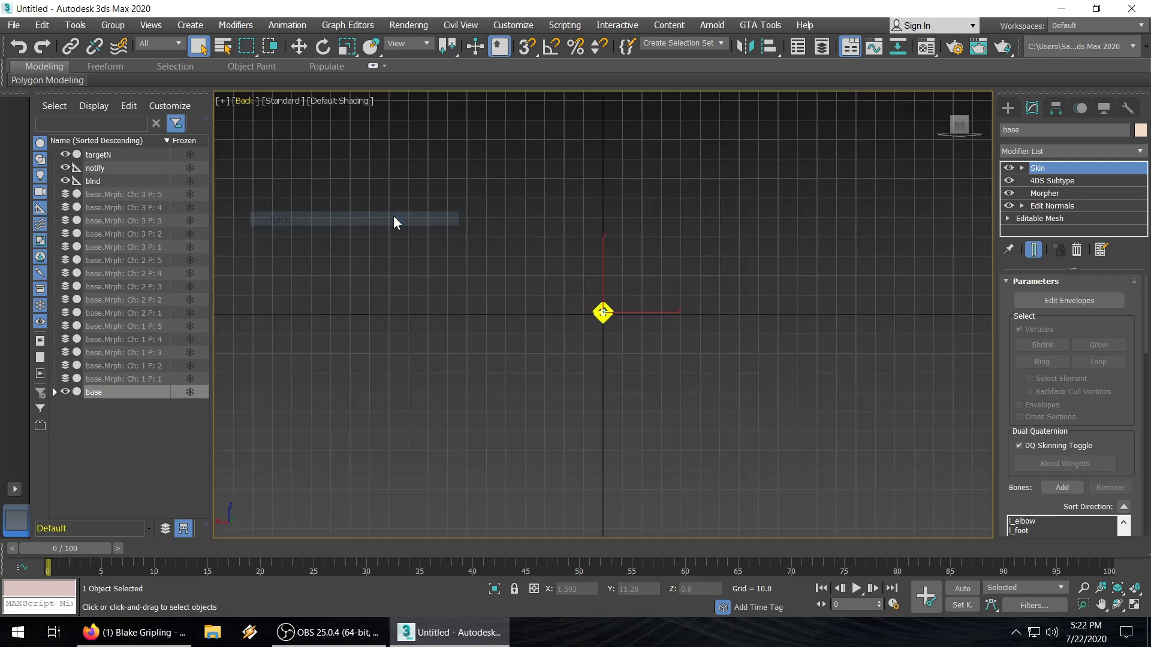
key(z)
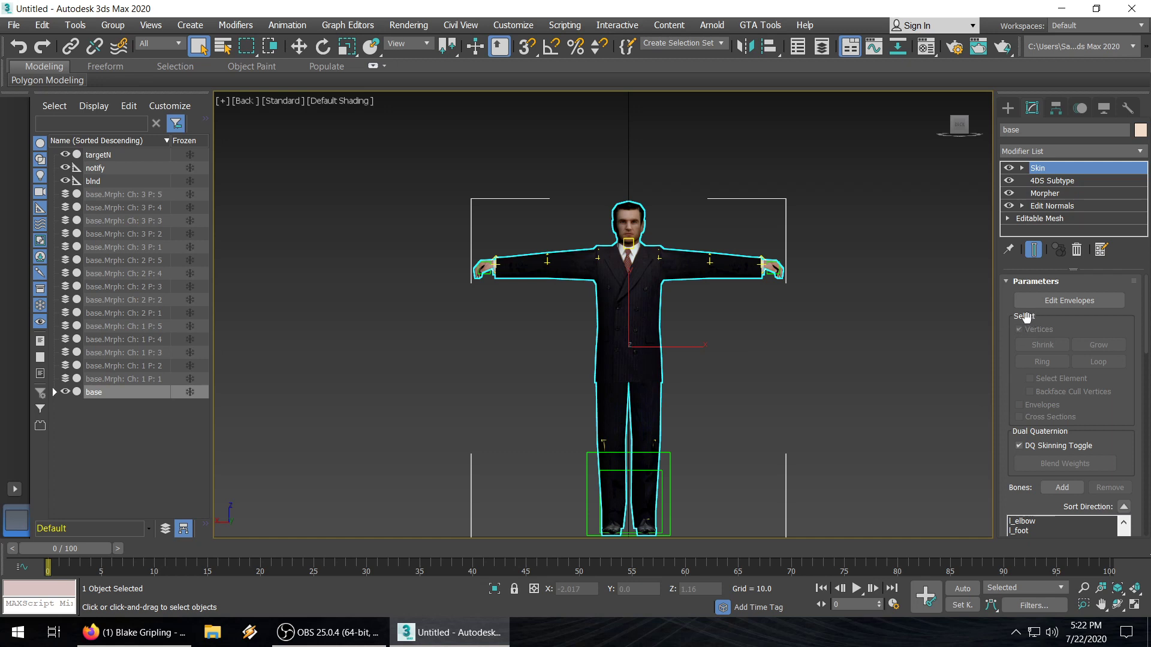
scroll(634, 231, up, 2)
scroll(632, 240, up, 1)
scroll(632, 246, up, 2)
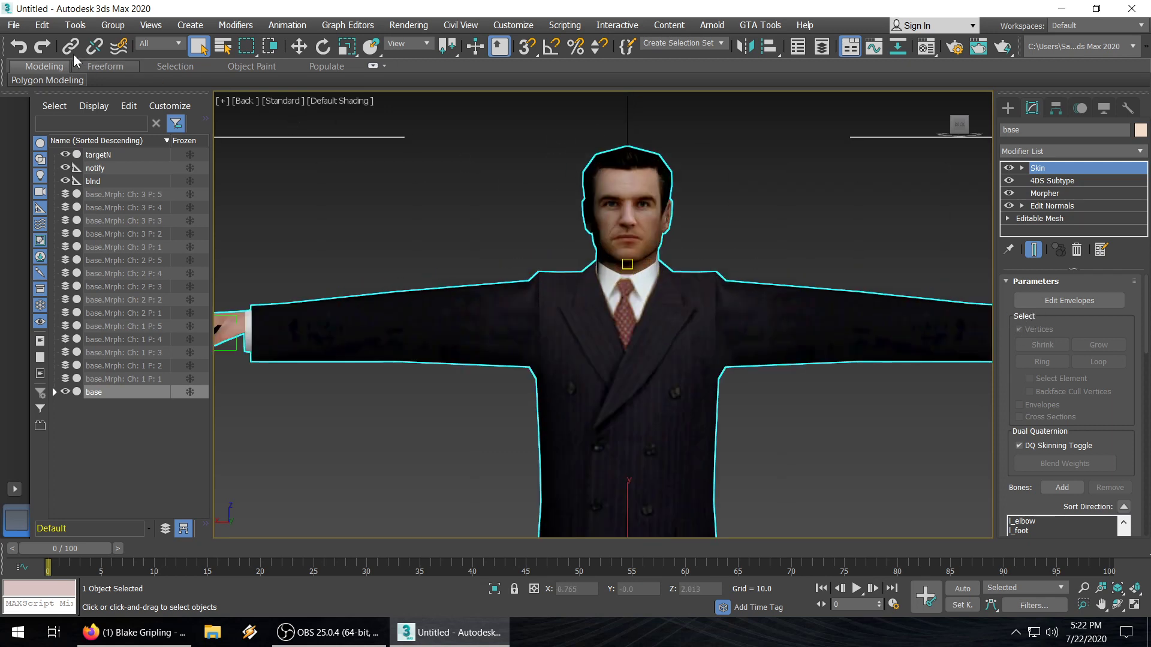
click(13, 26)
mouse_move(32, 217)
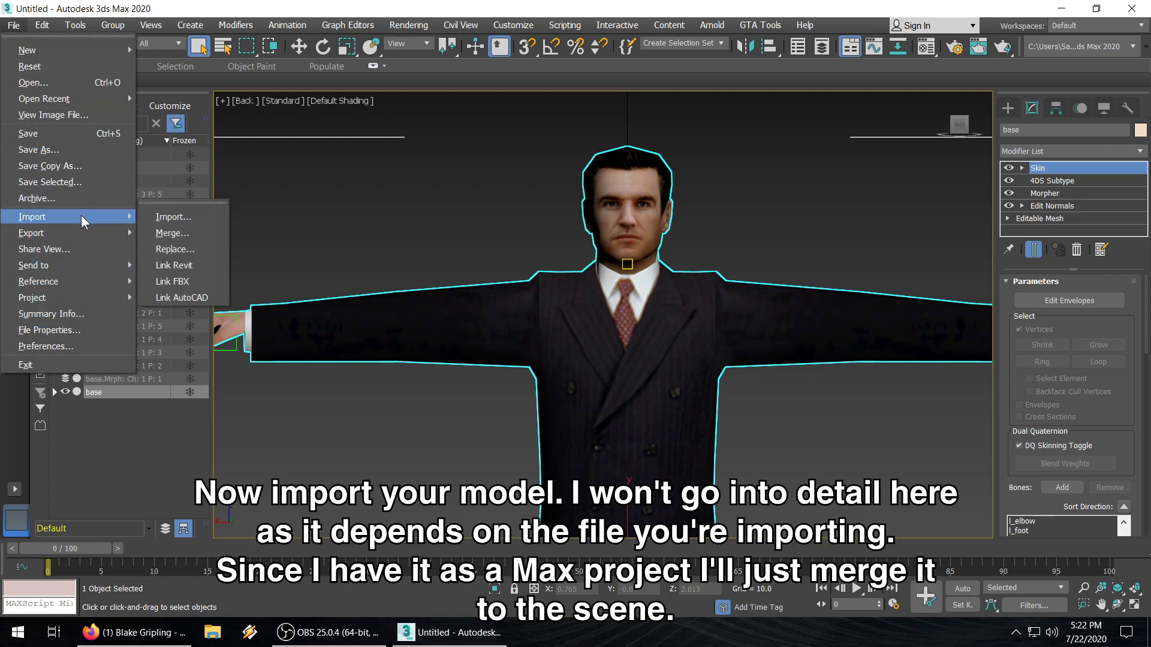
Merge the elsa object from the elsa folder's elsaBase.max and frame it in view.
click(174, 232)
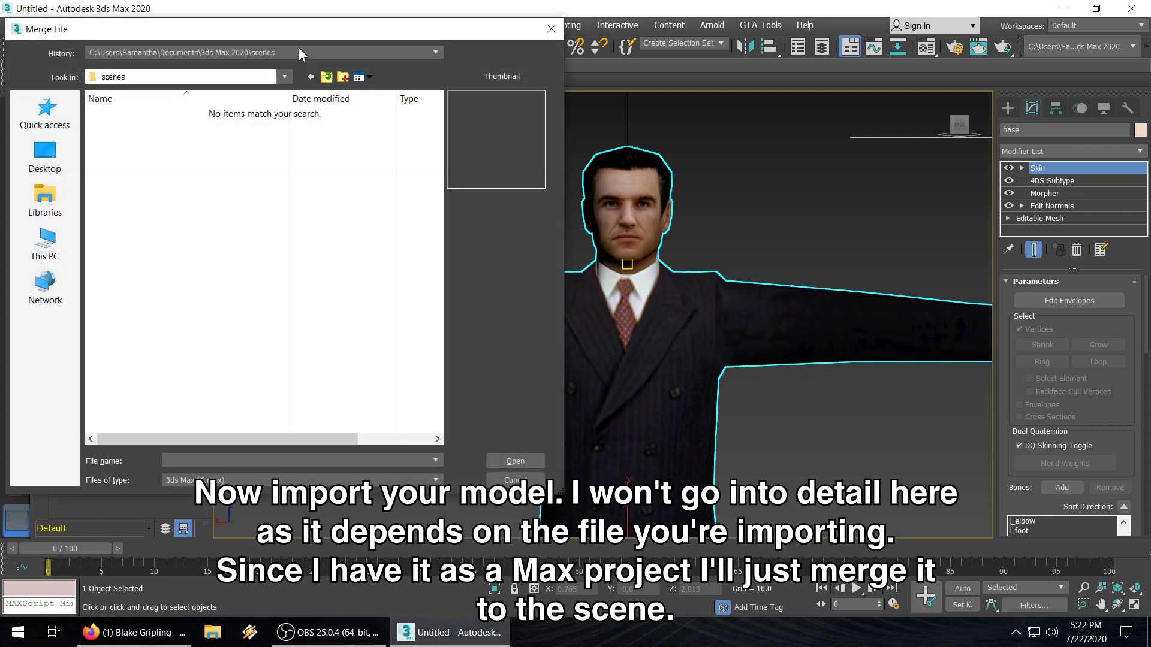
click(298, 52)
click(293, 74)
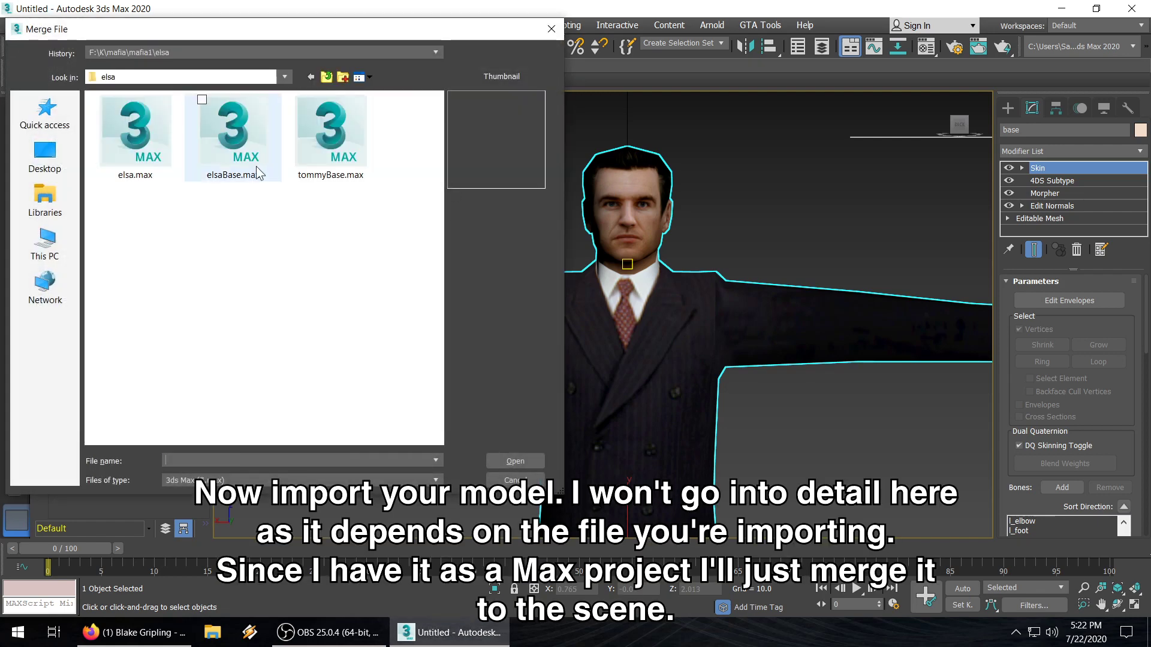
click(224, 168)
click(515, 461)
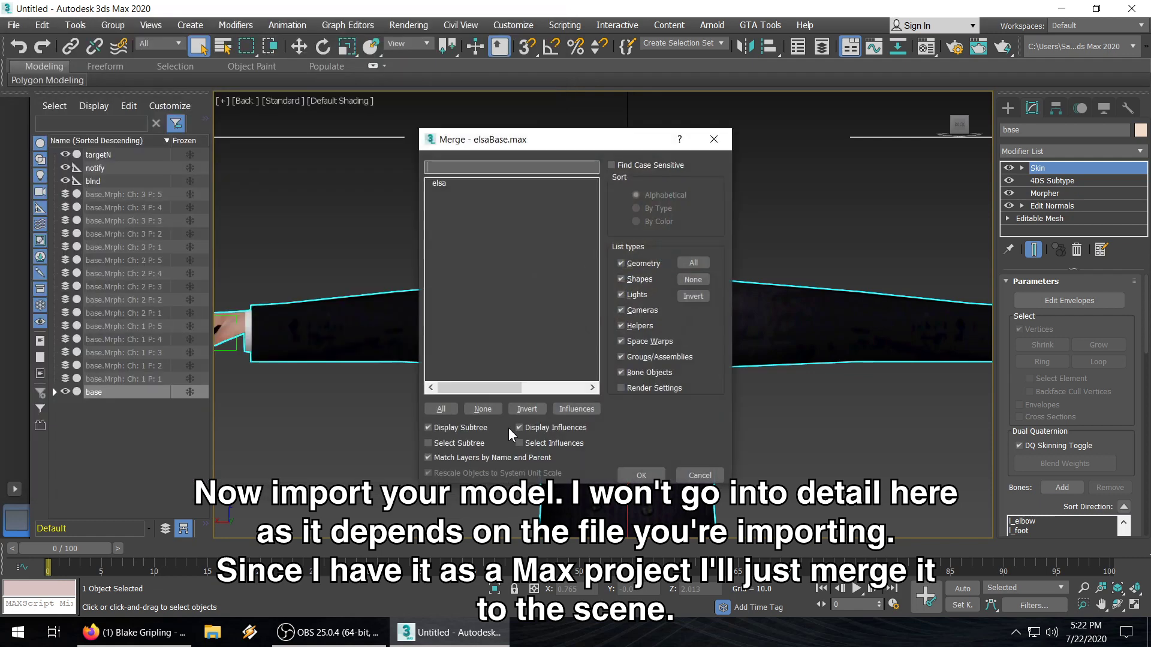
click(448, 185)
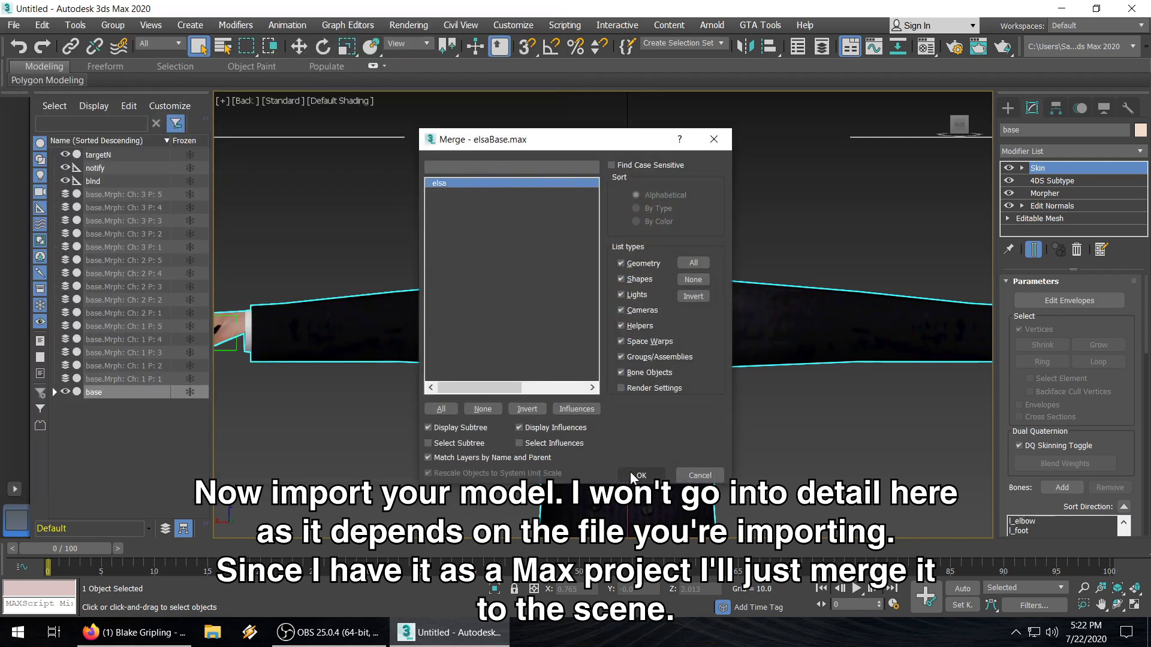
click(630, 472)
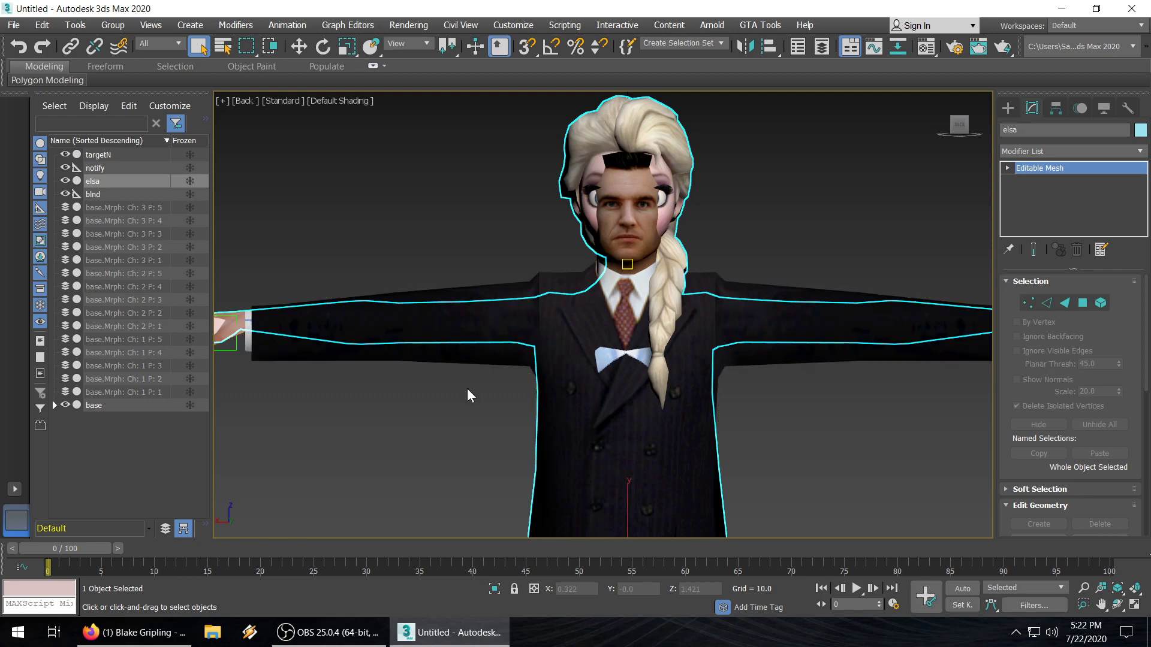
key(z)
key(z)
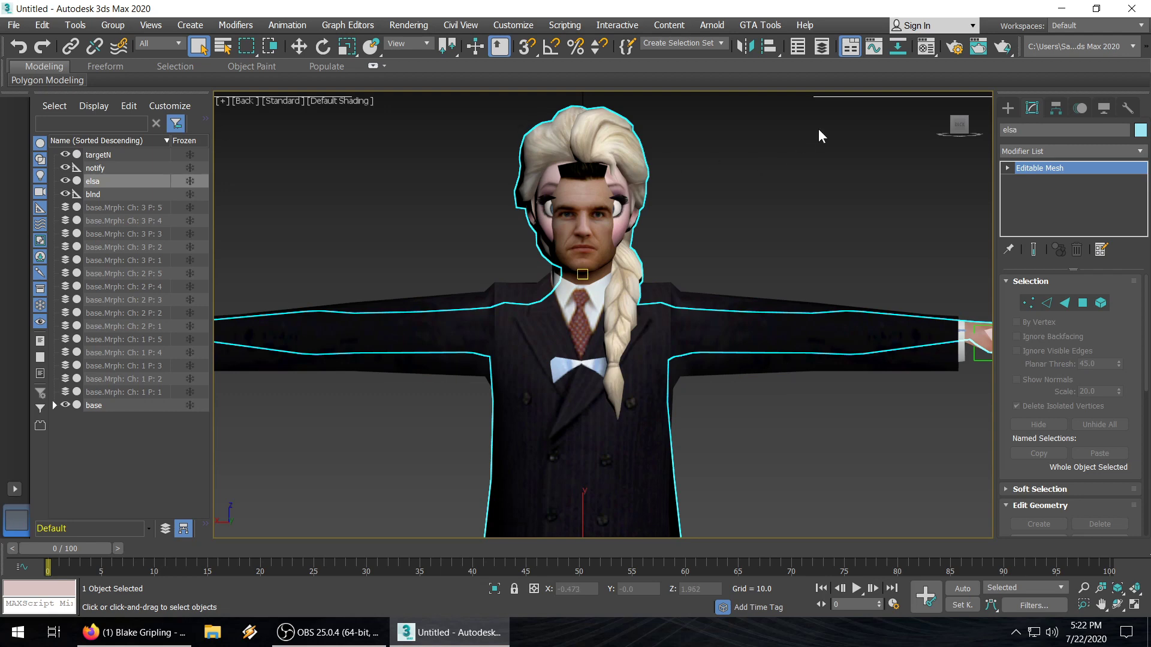
Eyedrop Elsa's MultiMat_0 in the Material Editor and assign it to the base mesh.
key(m)
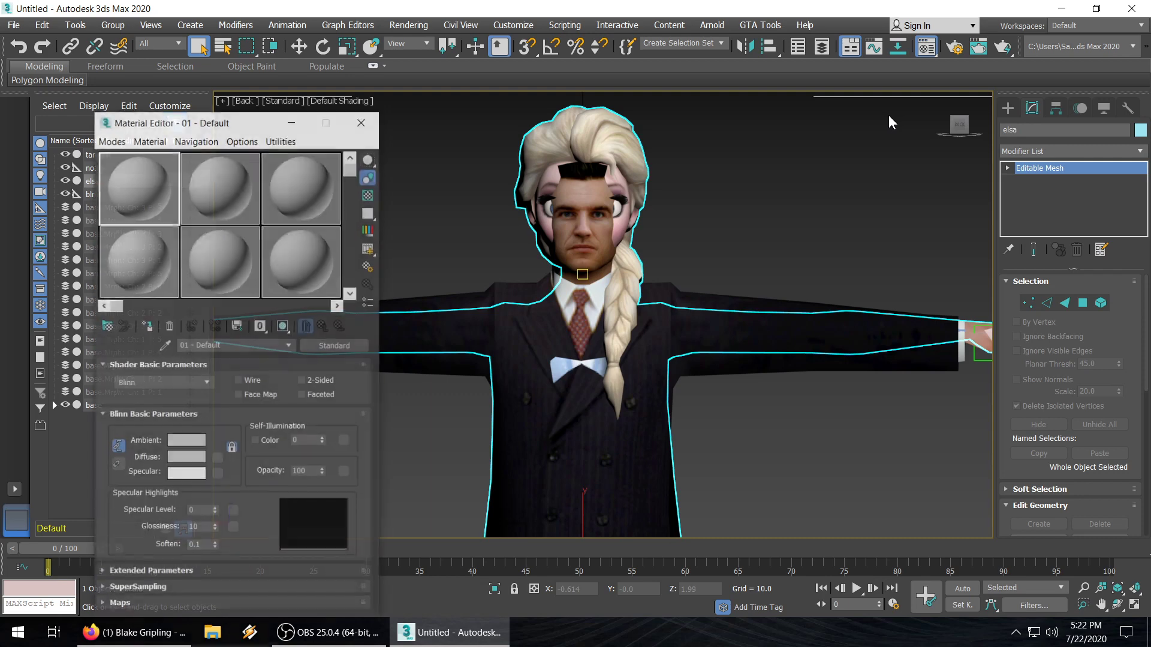
click(164, 346)
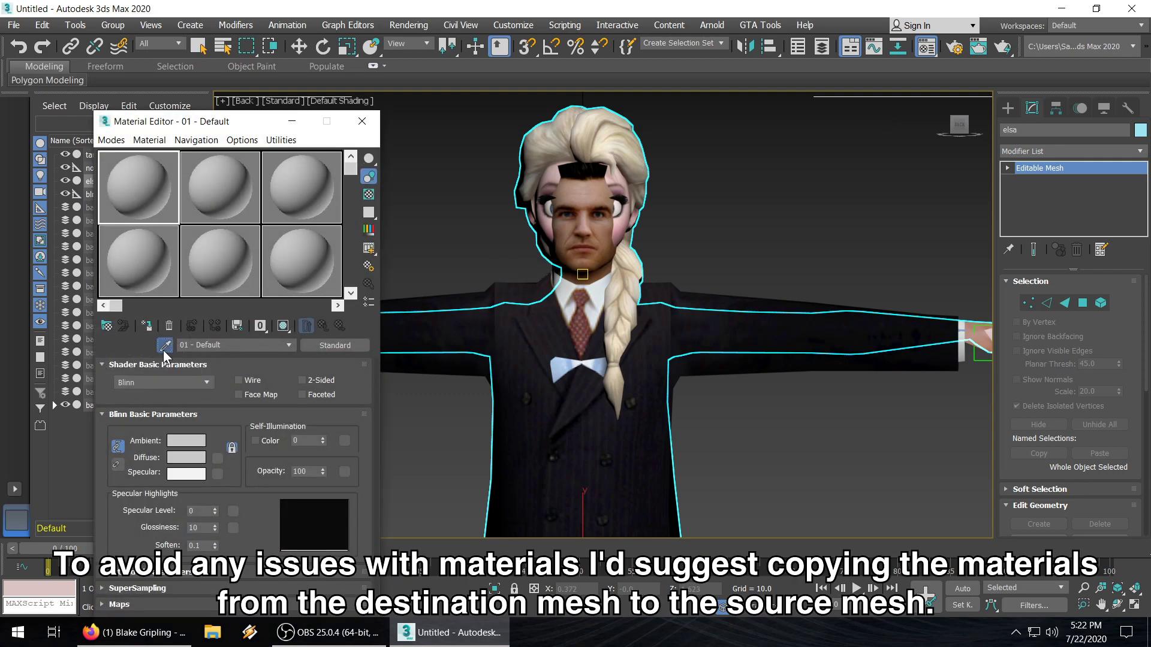
click(630, 134)
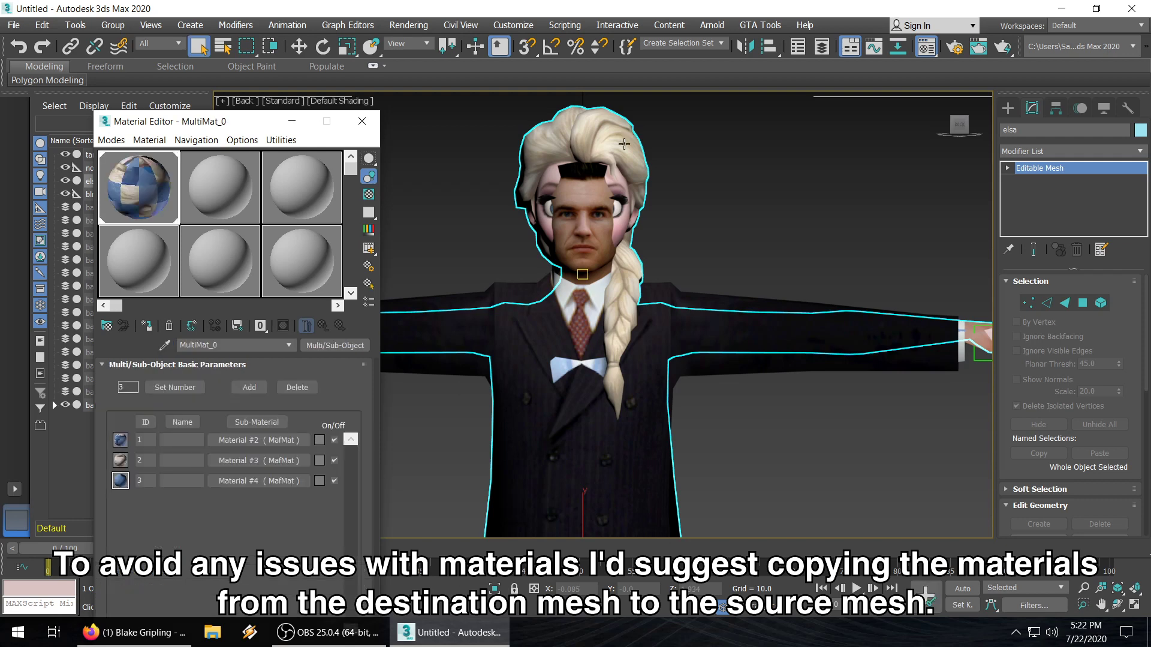
click(682, 294)
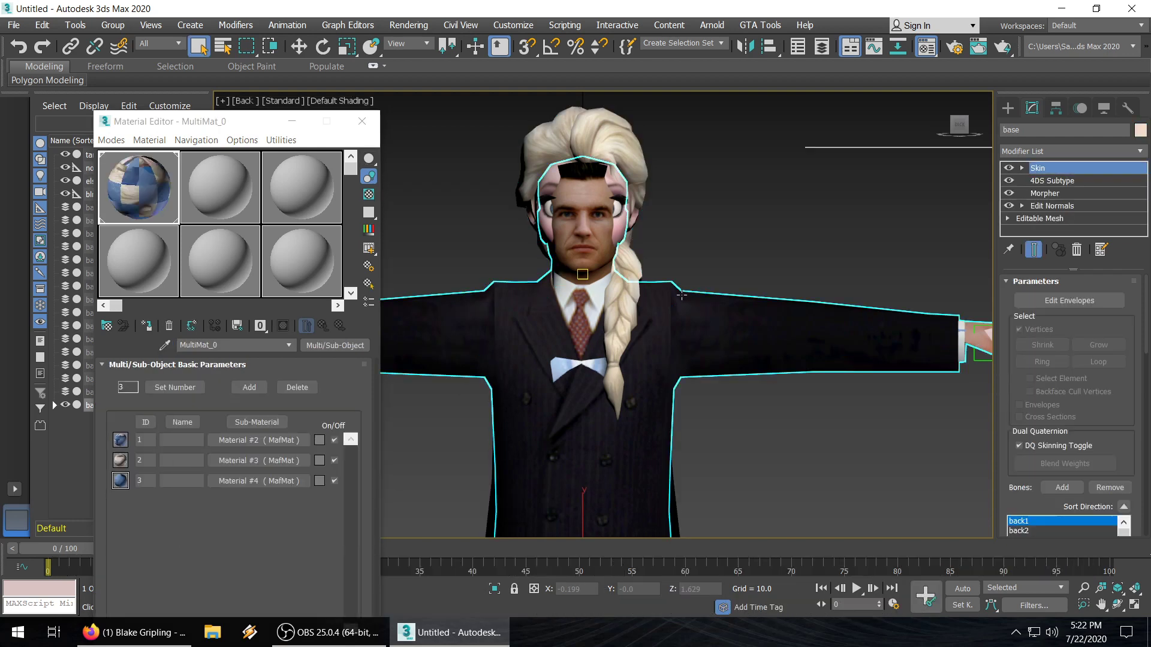
click(148, 328)
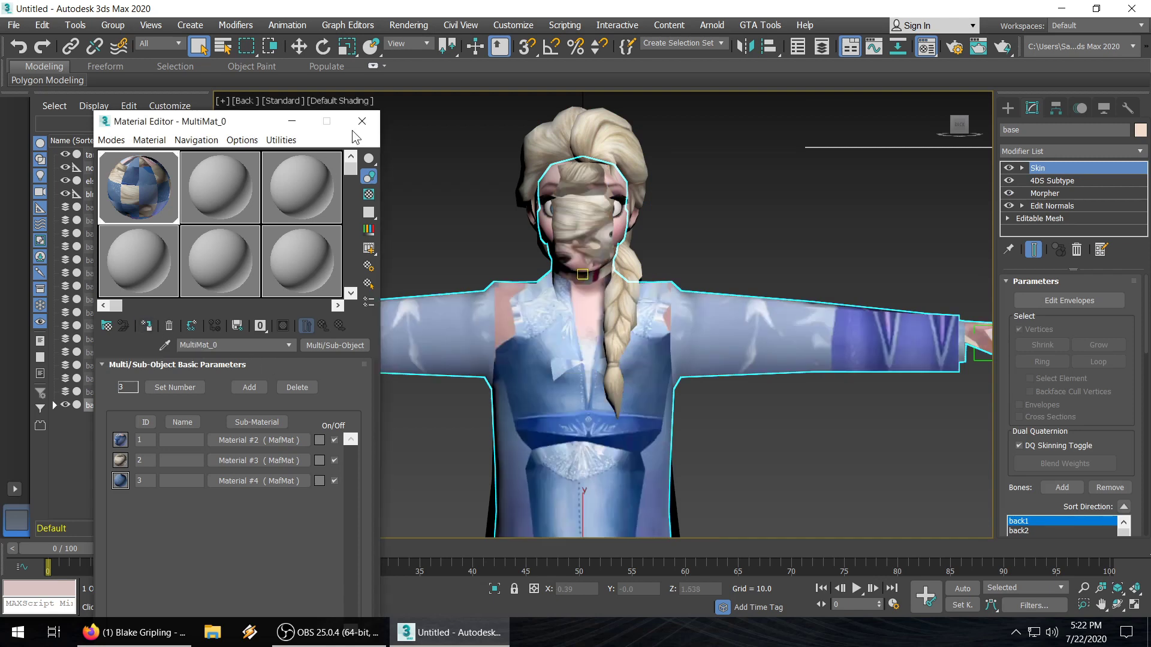
click(370, 123)
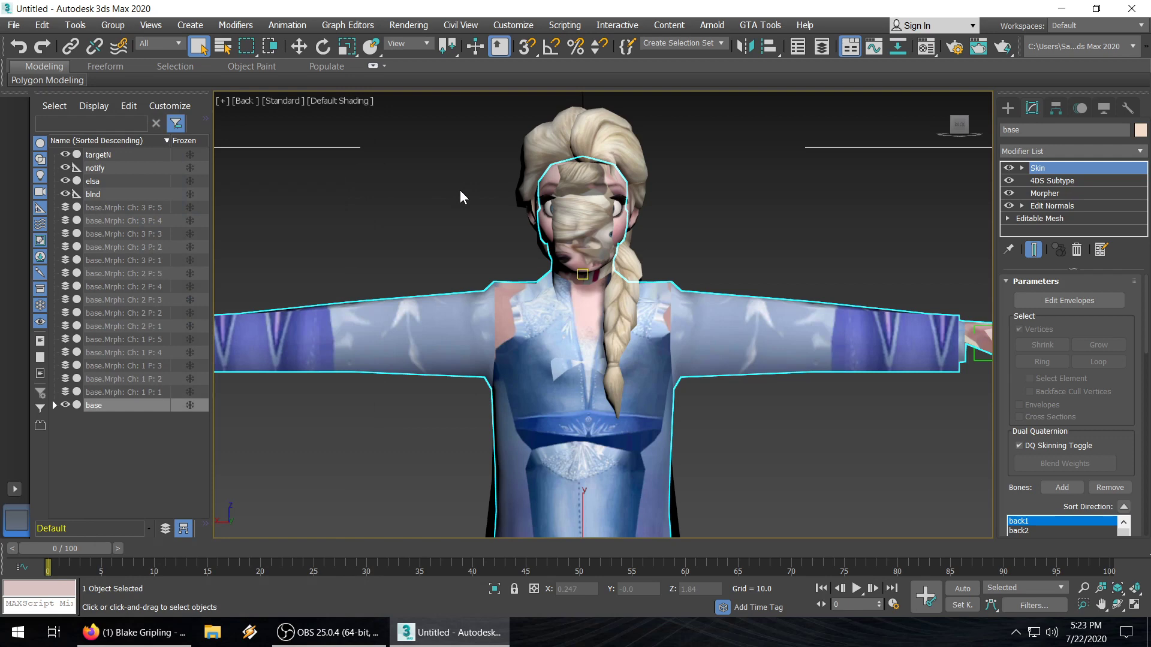
click(461, 192)
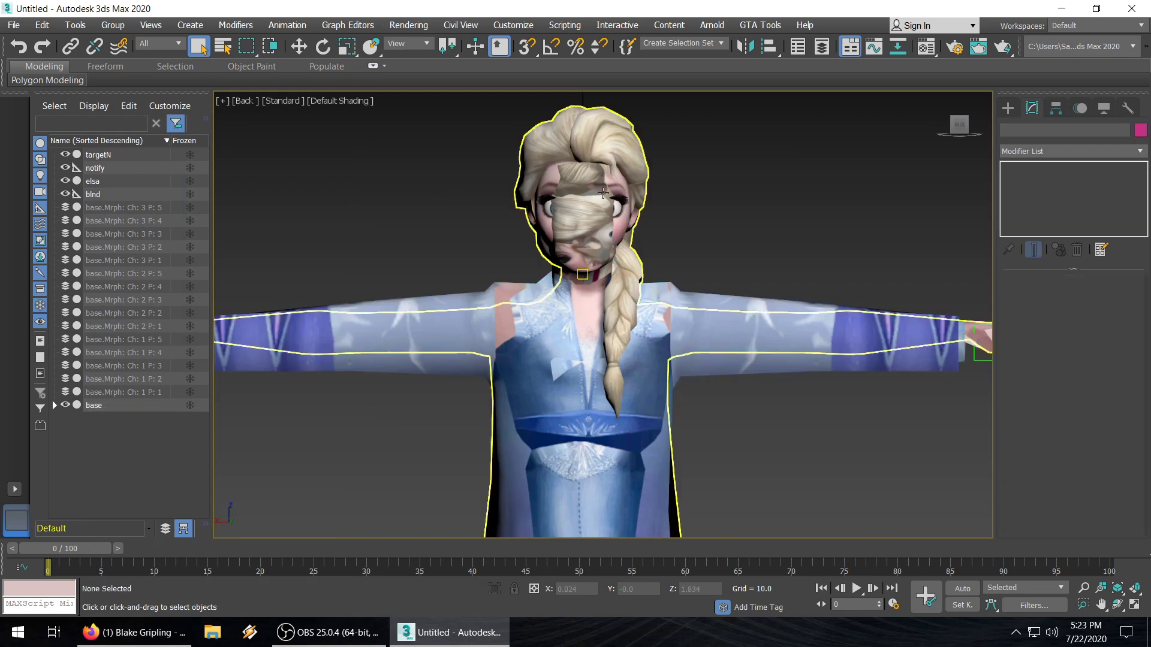
click(633, 164)
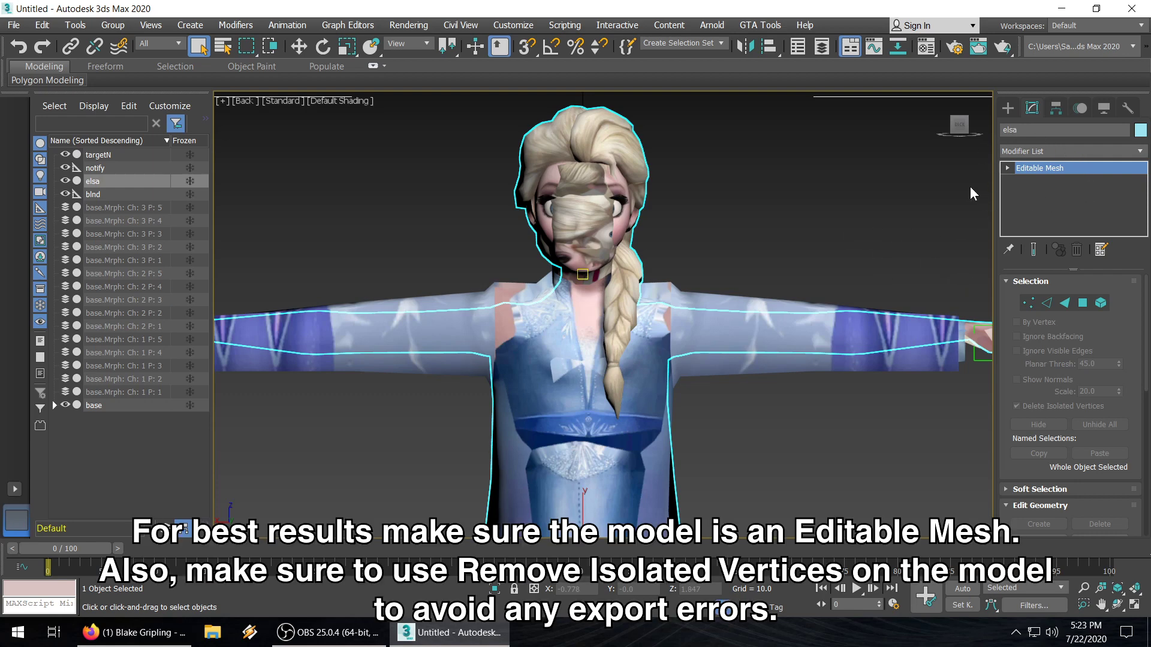
click(836, 258)
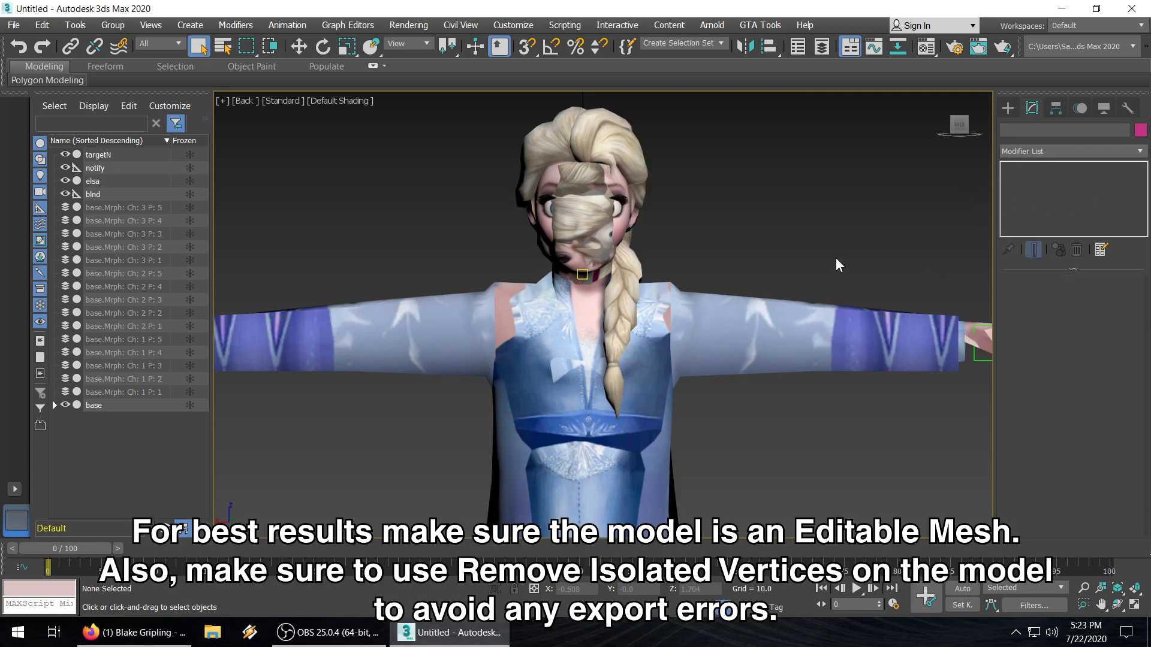
click(840, 348)
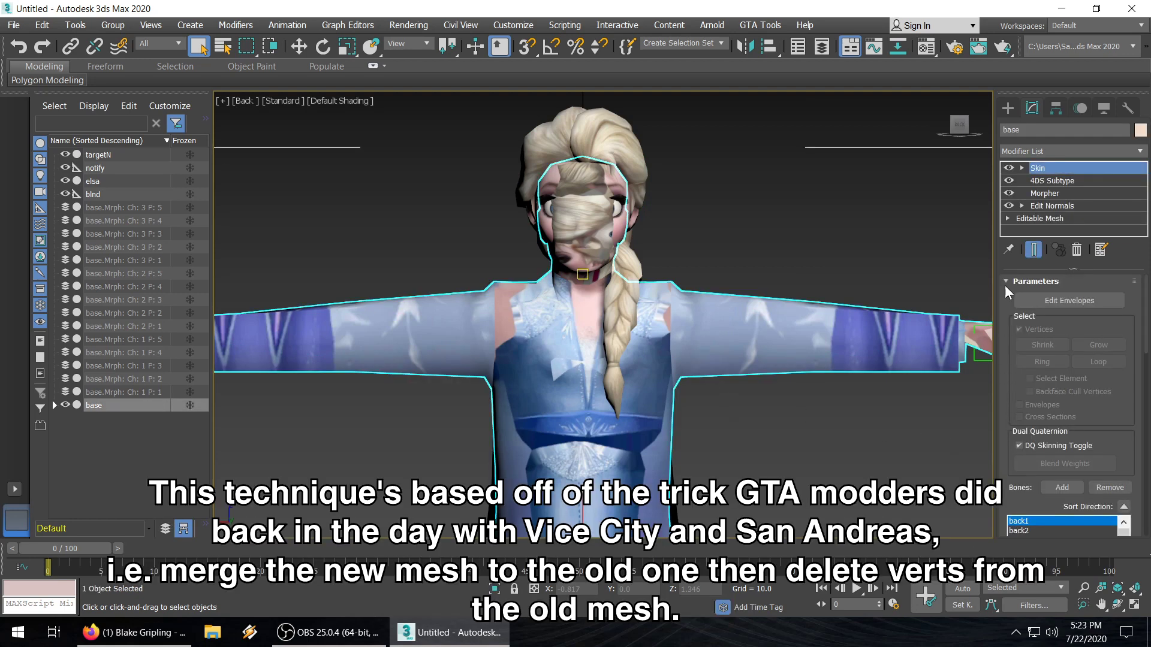
Select all of base's original vertices in Editable Mesh vertex mode.
click(1046, 217)
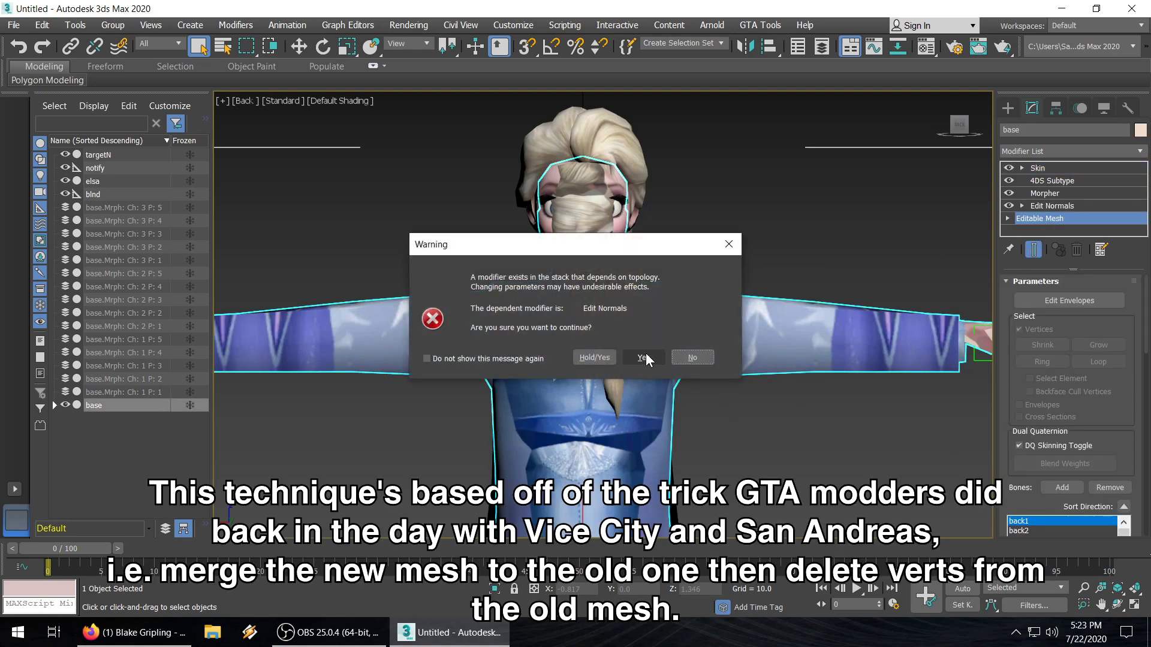
click(640, 355)
click(1028, 304)
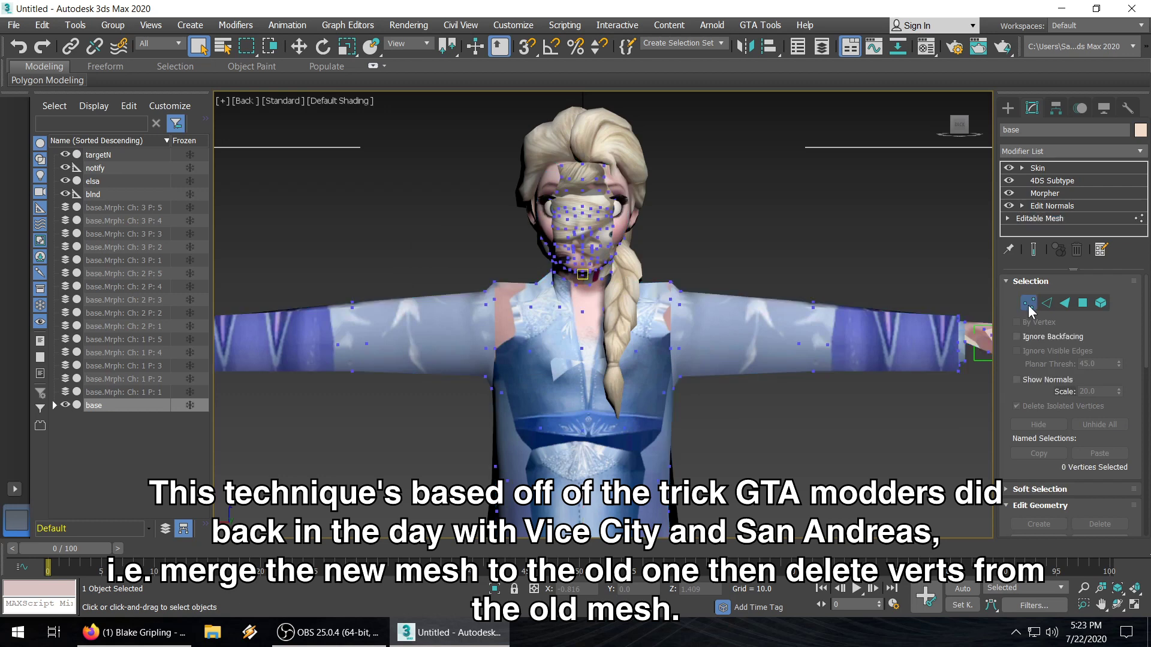
key(ctrl+a)
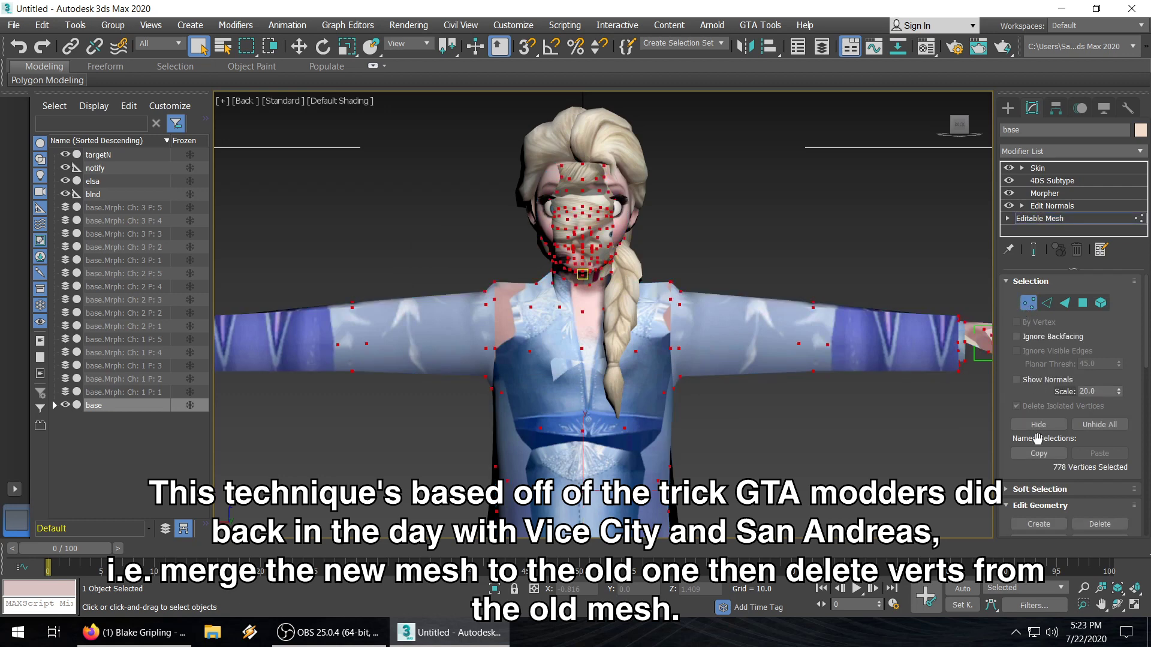
mouse_move(1010, 466)
mouse_down()
mouse_move(1010, 298)
mouse_move(997, 335)
mouse_up()
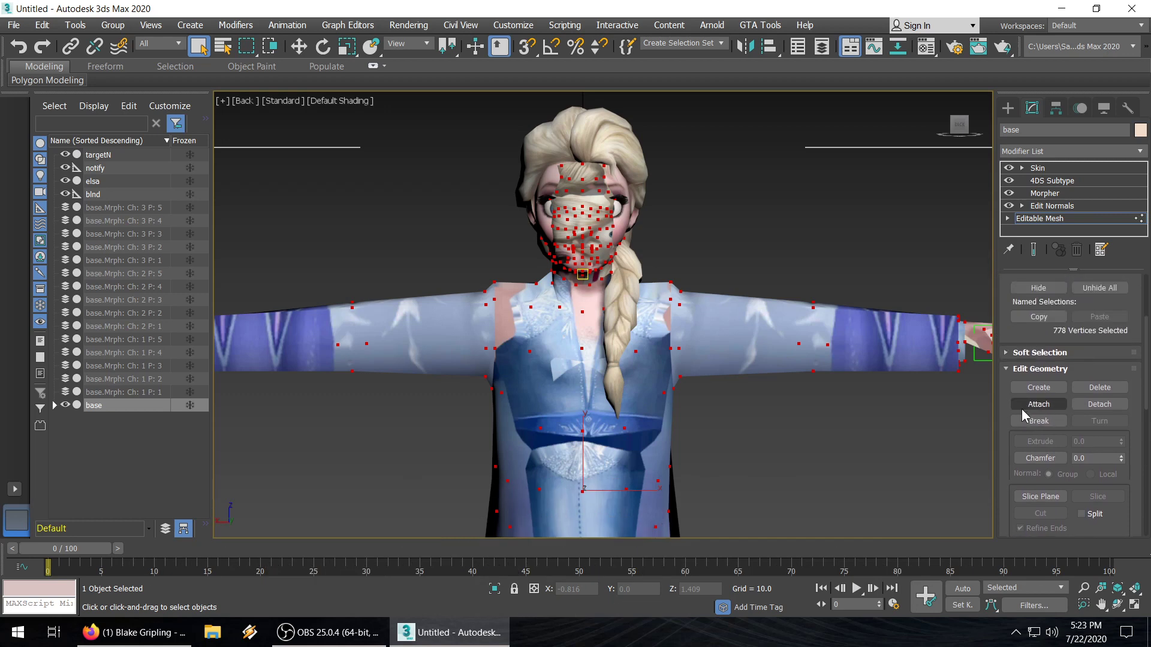
Attach the elsa mesh, delete the old selected vertices, and exit vertex mode.
click(1021, 405)
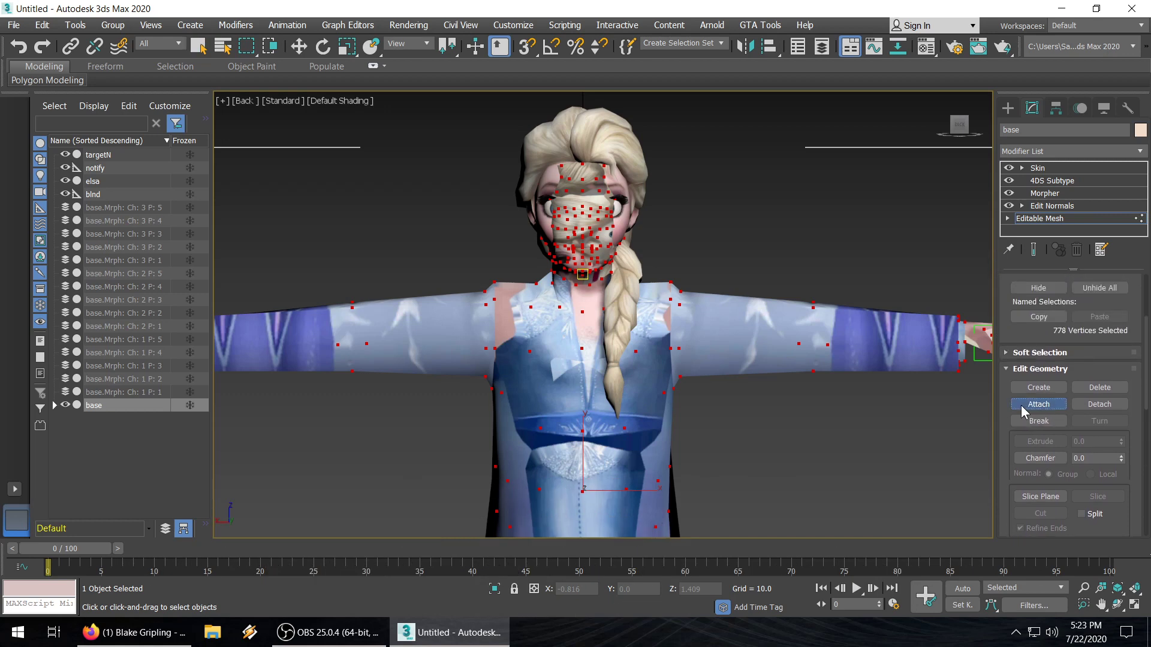
click(629, 149)
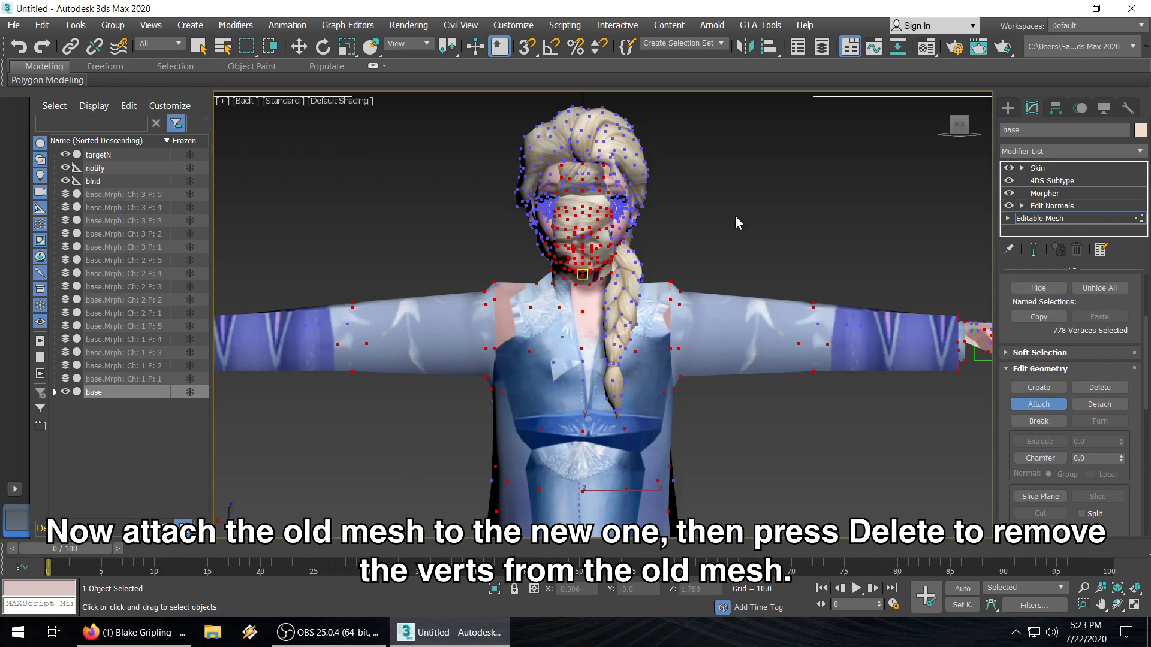
key(Delete)
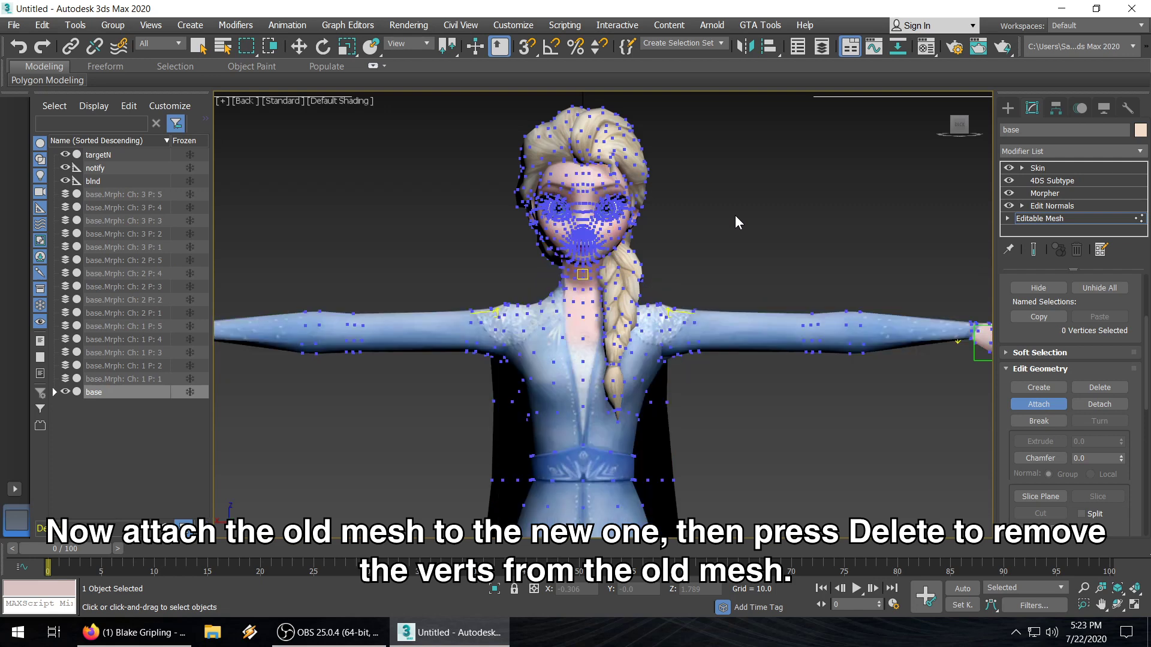
click(1039, 405)
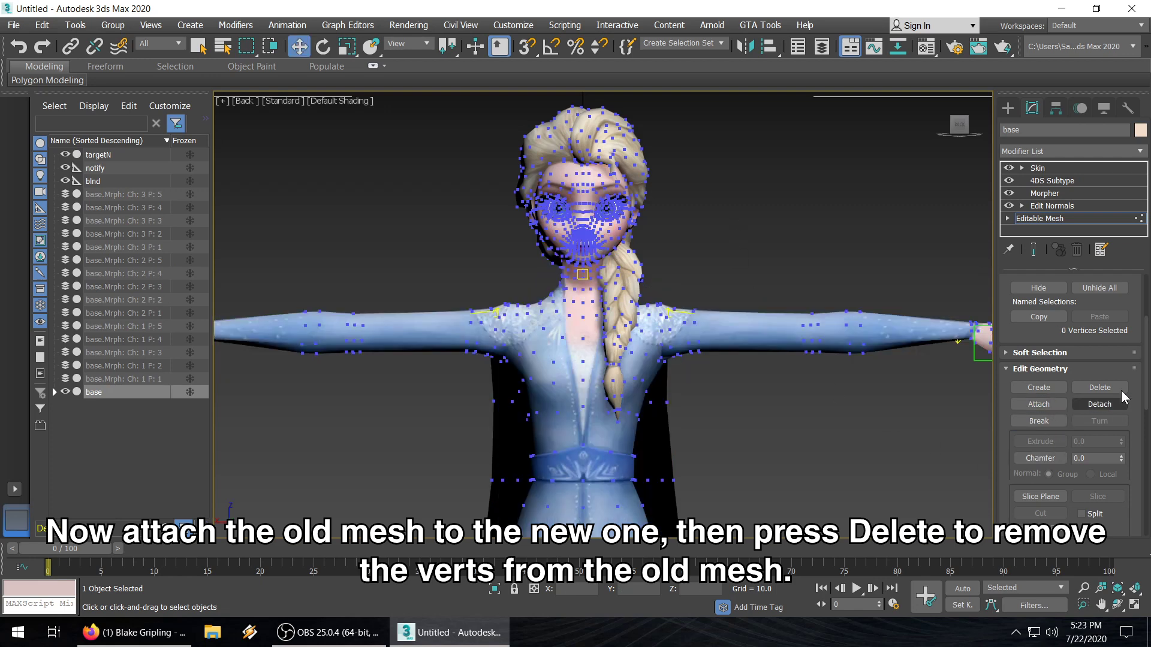
drag(1145, 374, 1145, 333)
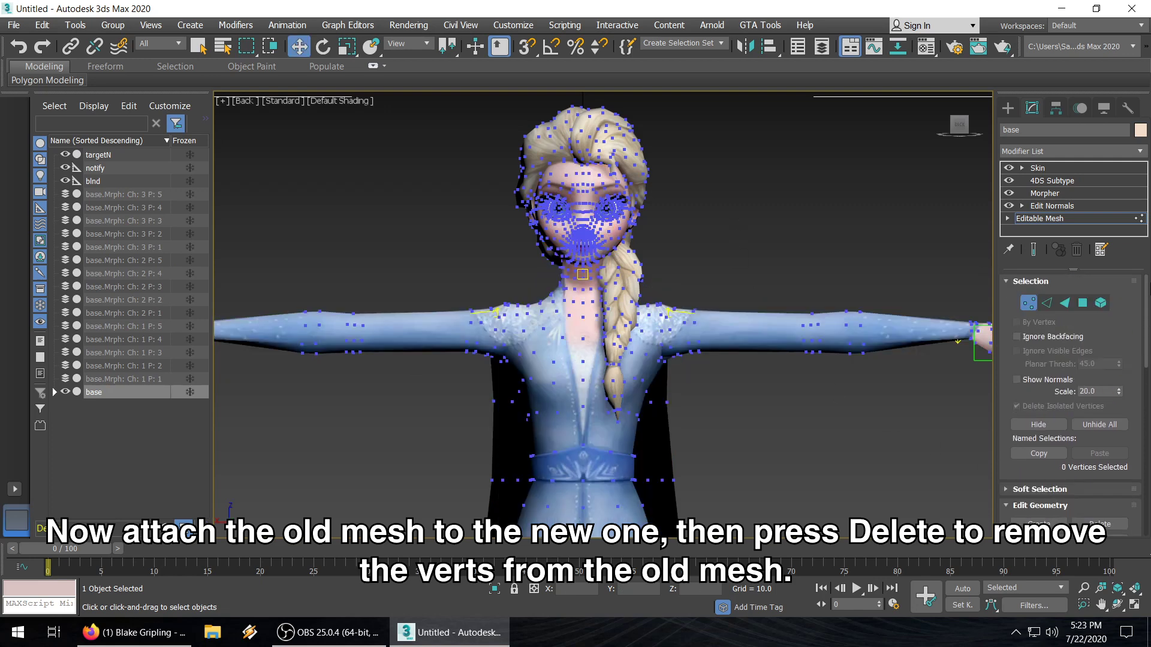
click(1028, 304)
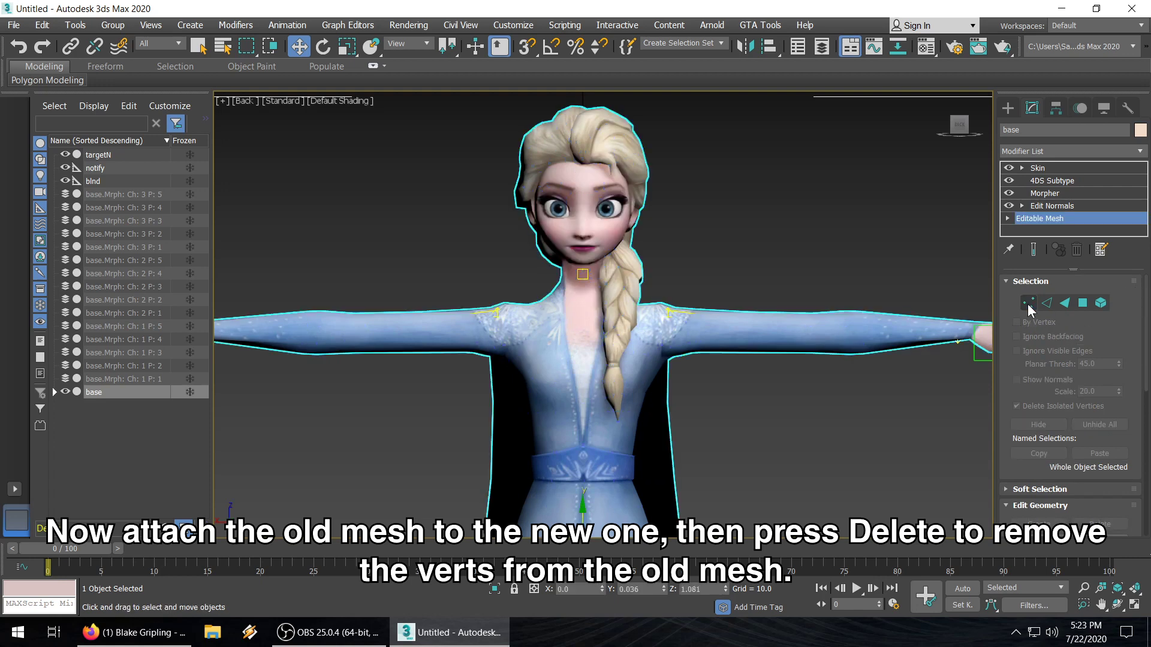
Delete the Edit Normals and Morpher modifiers from base, leaving Skin selected.
click(1053, 207)
click(658, 352)
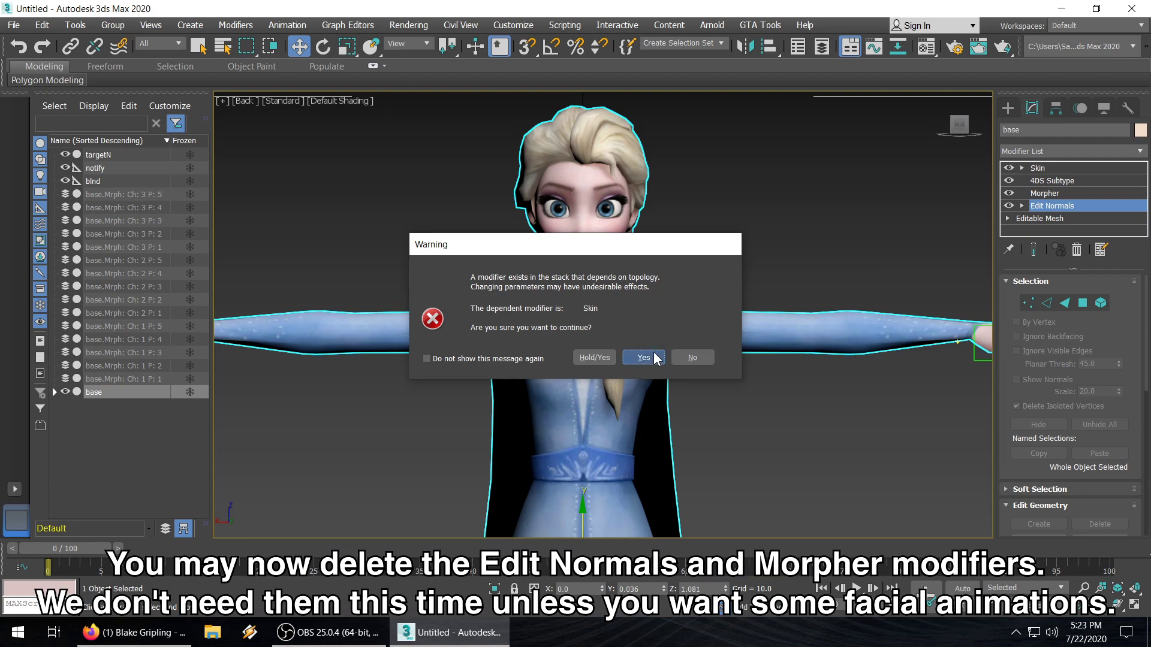
ctrl+click(1046, 194)
right_click(1046, 194)
click(1029, 217)
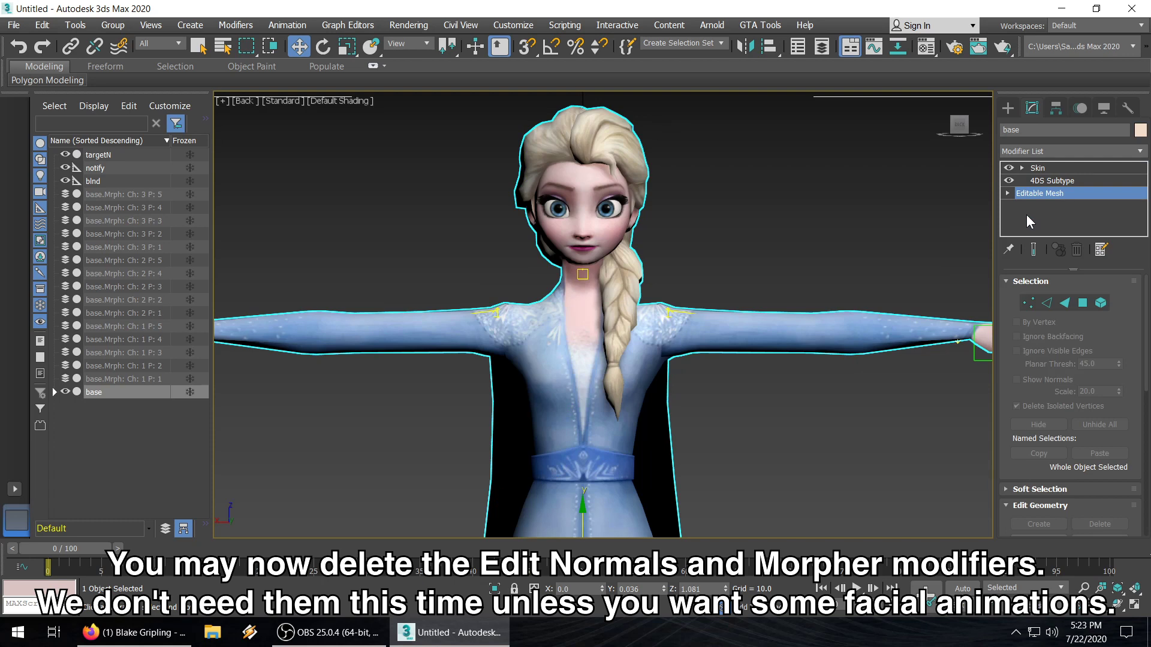
click(1048, 170)
Enter Skin's Edit Envelopes mode and select all skin vertices.
click(1063, 300)
scroll(786, 342, down, 2)
middle_drag(786, 342, 798, 448)
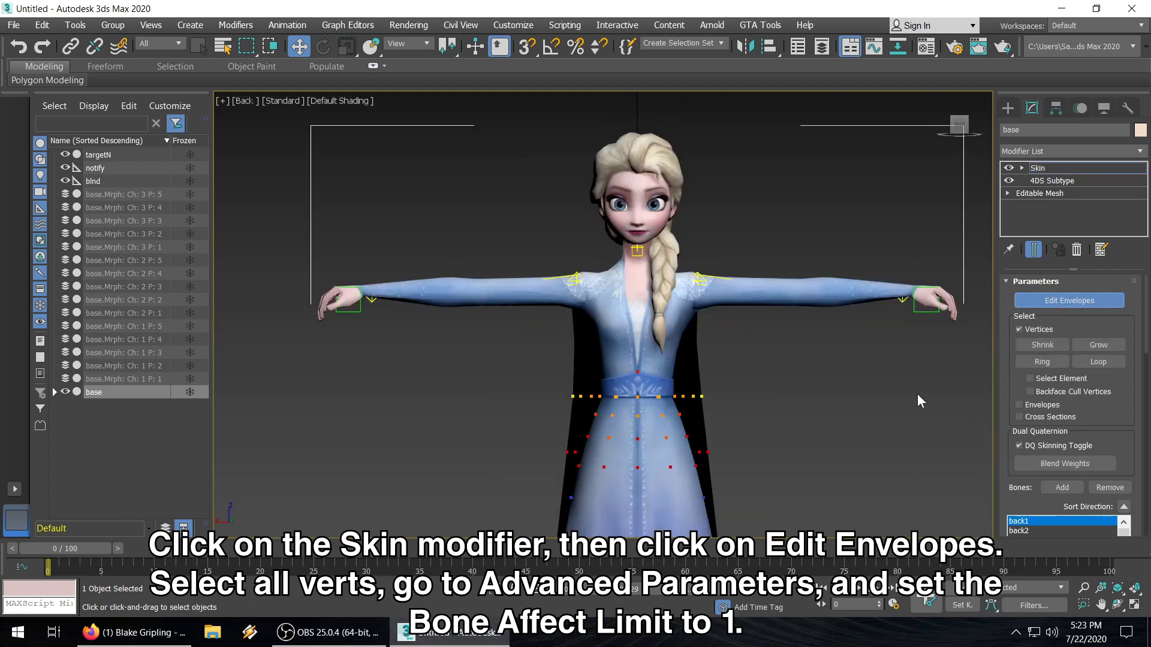
key(ctrl+a)
drag(1020, 432, 1021, 290)
scroll(1013, 360, down, 2)
scroll(1013, 384, down, 2)
scroll(1010, 408, down, 1)
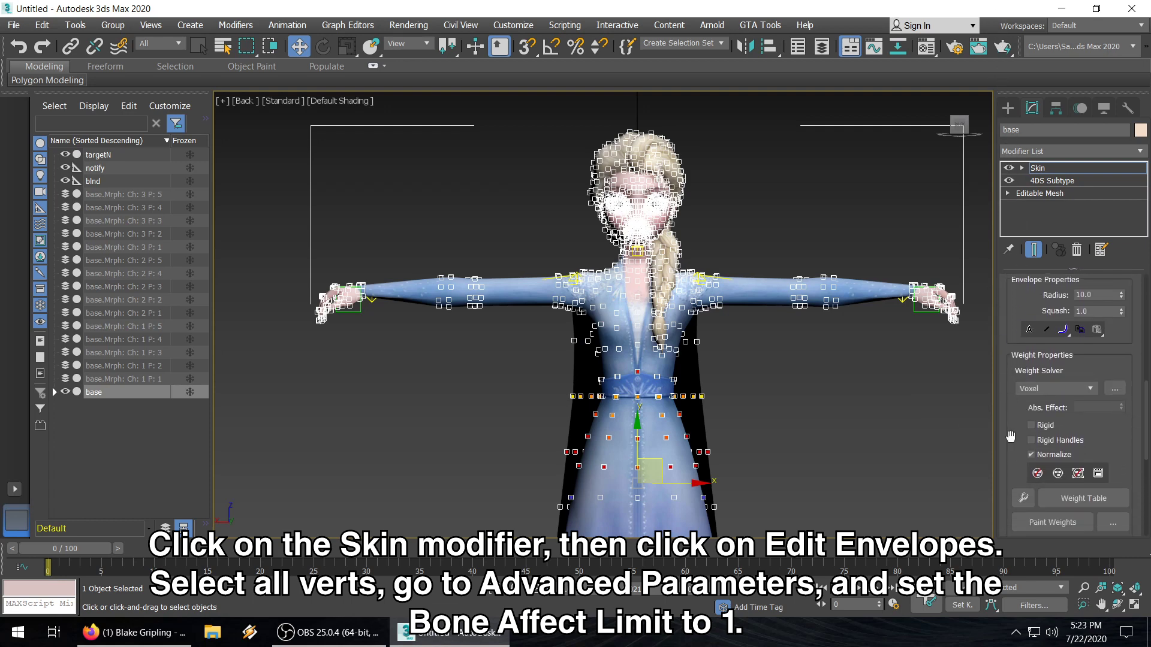
scroll(1011, 437, down, 2)
scroll(1010, 420, down, 2)
scroll(1011, 408, down, 2)
scroll(1011, 390, down, 1)
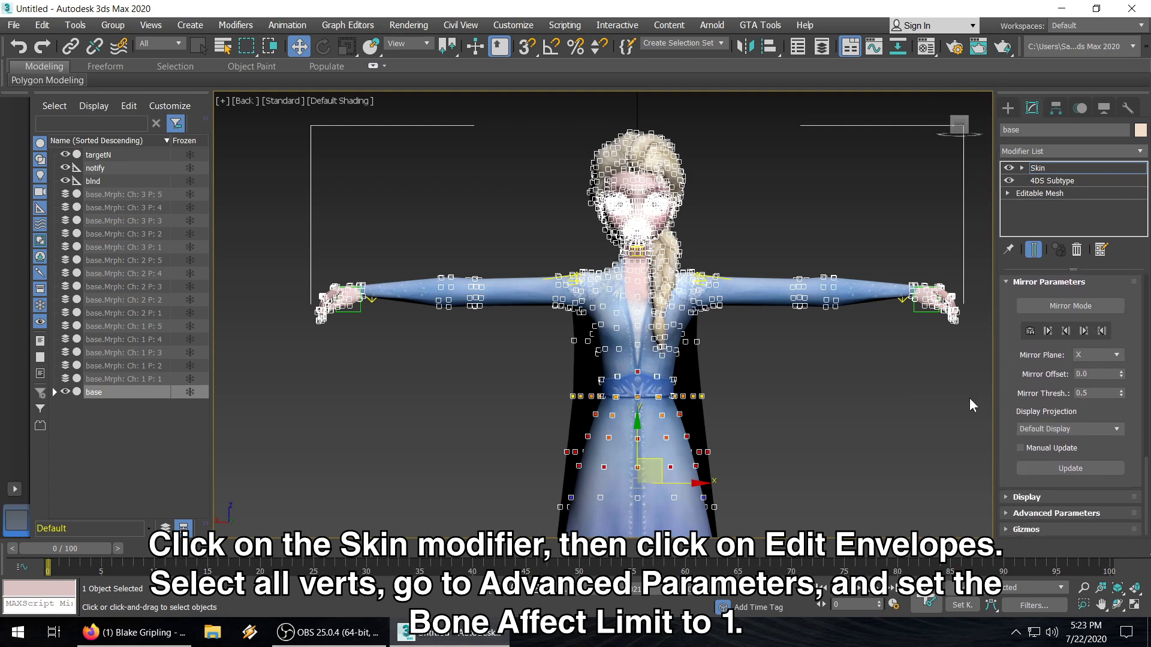
Set the Skin Bone Affect Limit to 1 in Advanced Parameters.
click(1010, 513)
scroll(1000, 431, down, 5)
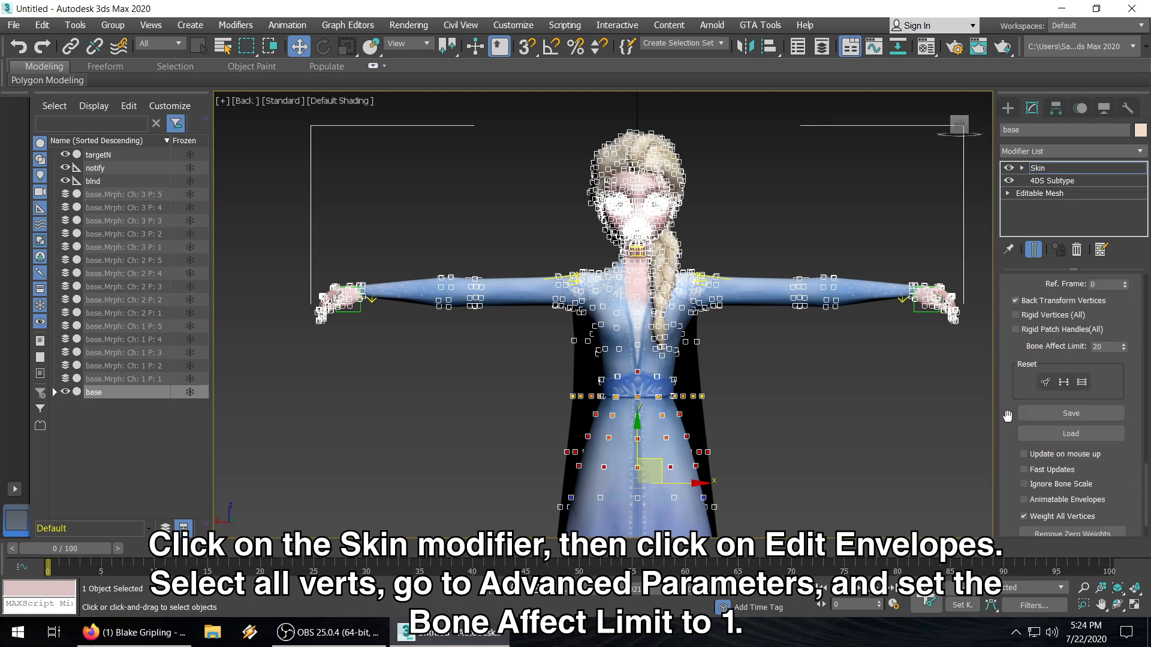
double_click(1106, 346)
text(1)
key(Return)
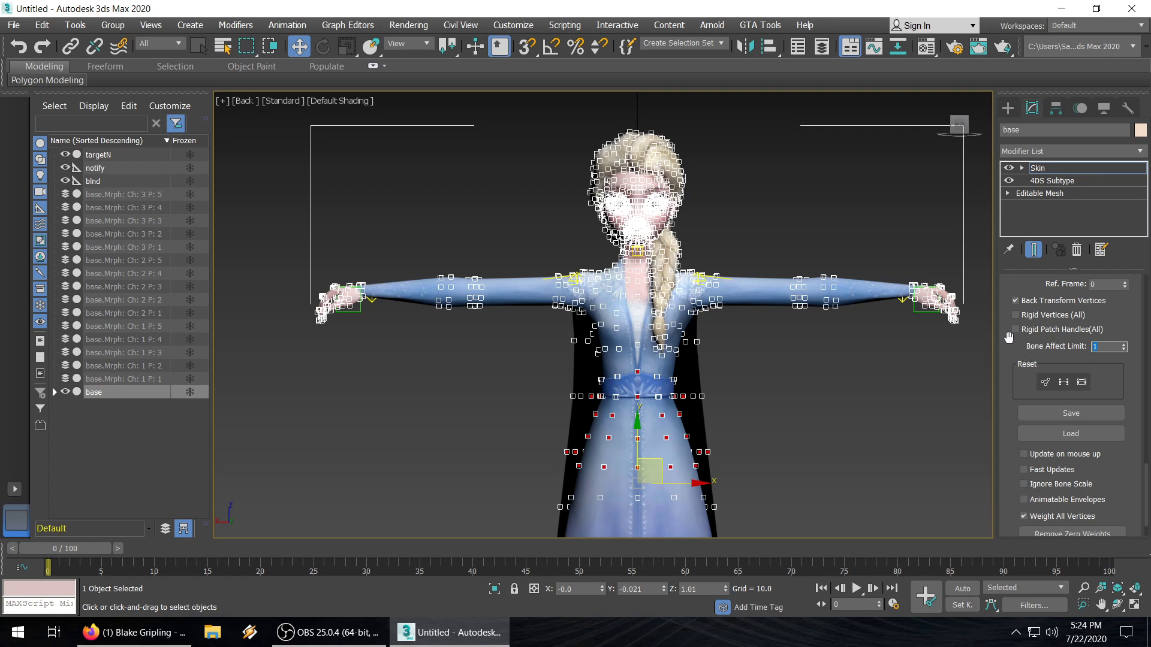
Remove zero weights from the skin and exit Edit Envelopes.
scroll(1007, 335, up, 2)
scroll(1007, 359, up, 2)
scroll(1007, 390, up, 2)
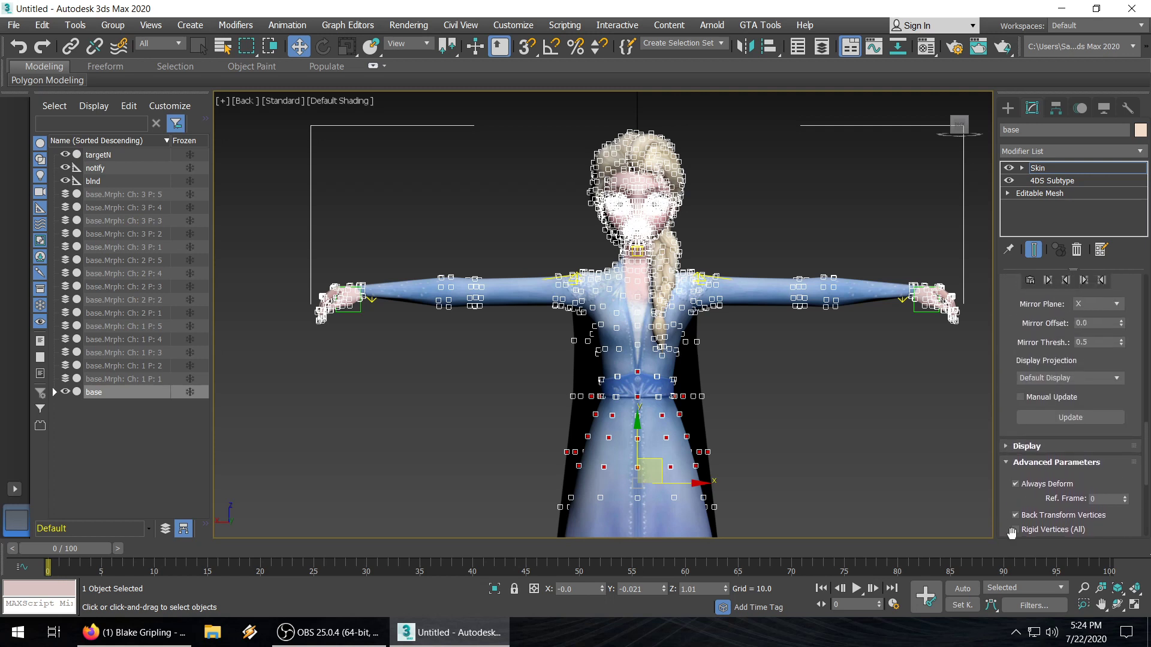
drag(1006, 415, 1009, 264)
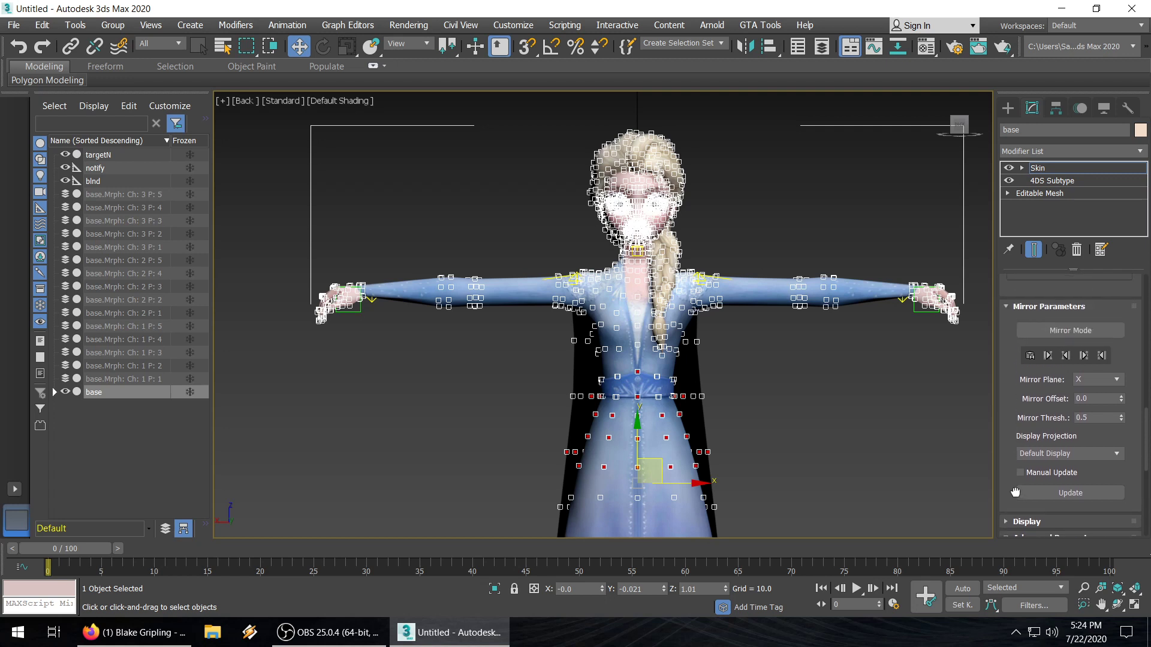
scroll(1008, 264, down, 2)
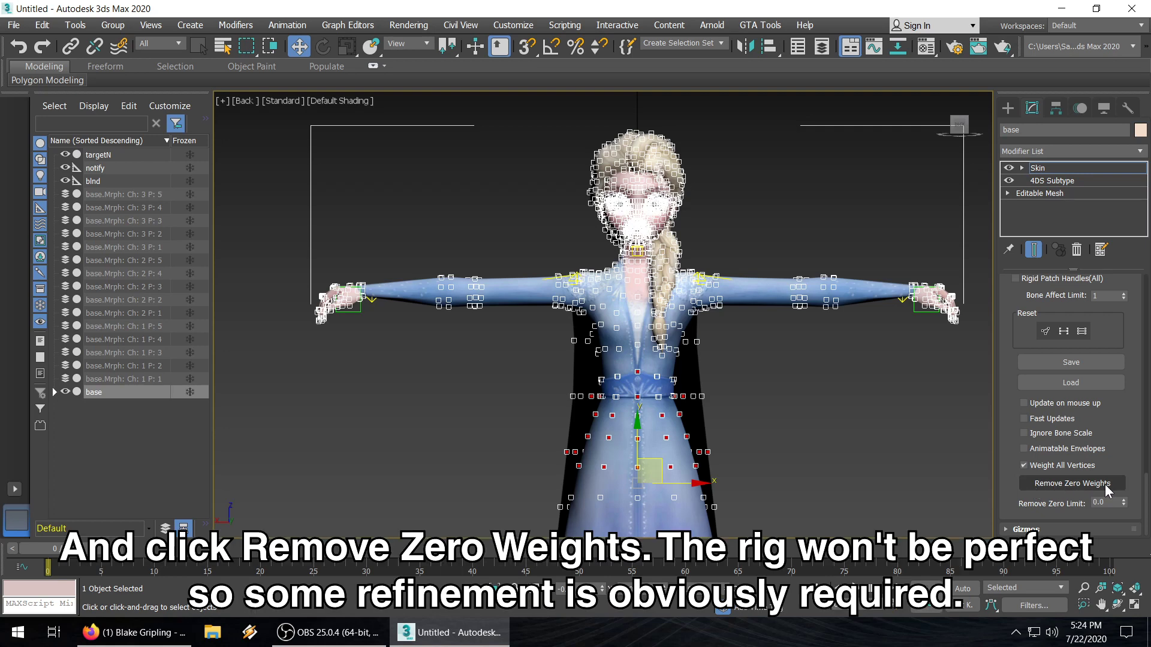
click(1066, 485)
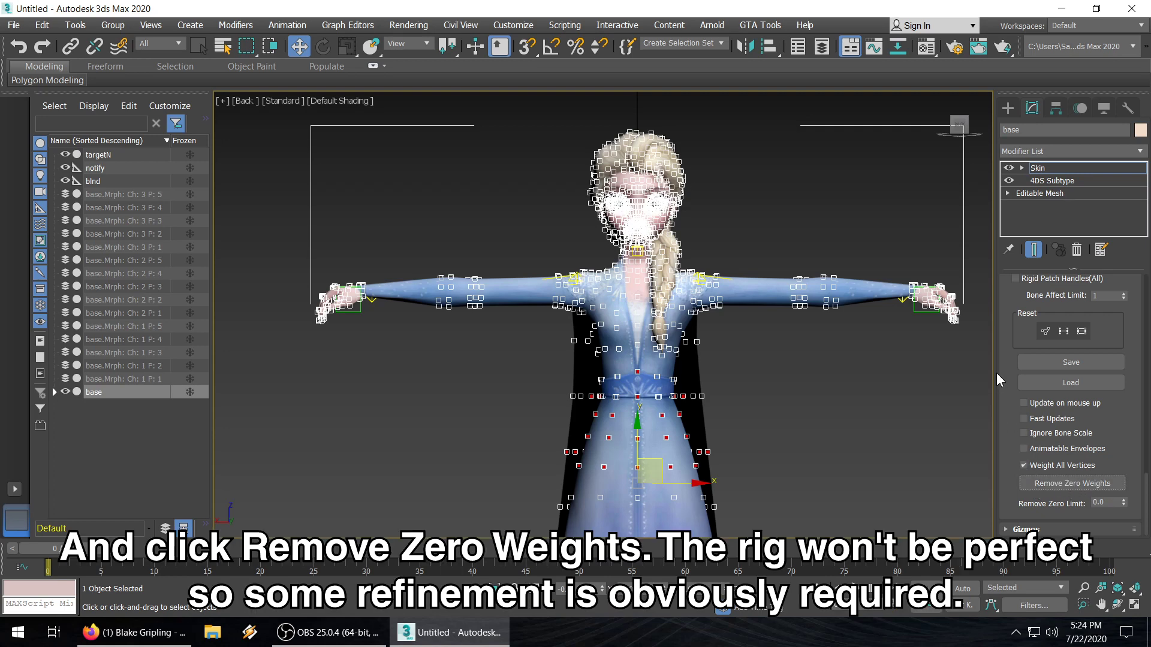
drag(1146, 503, 1146, 305)
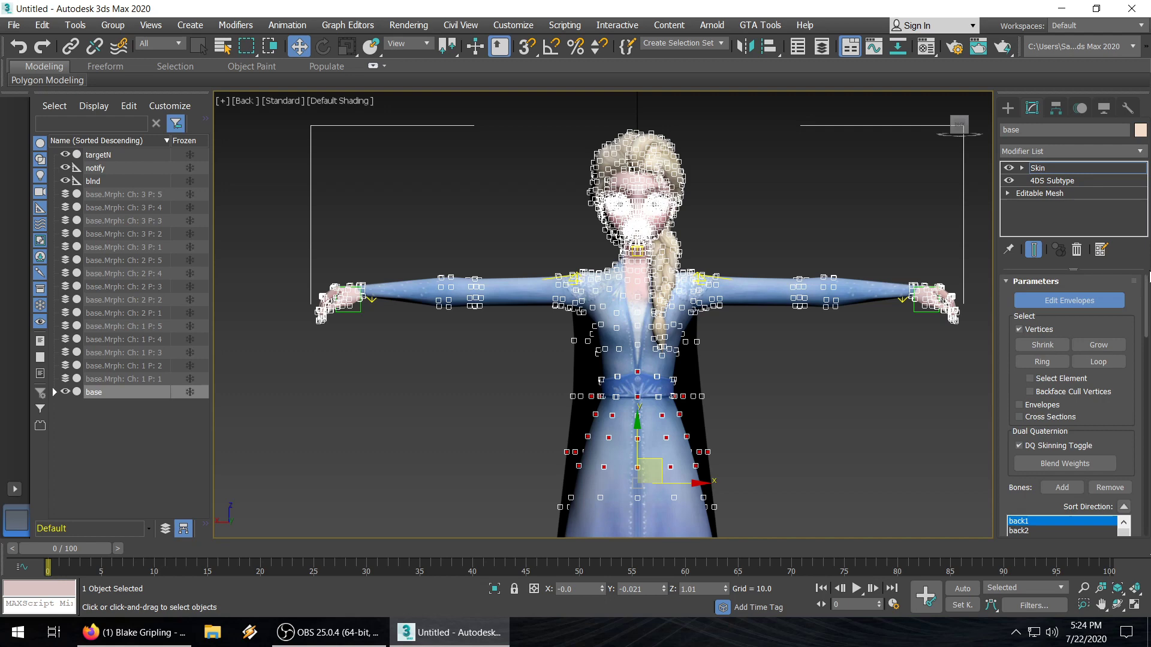
click(1042, 304)
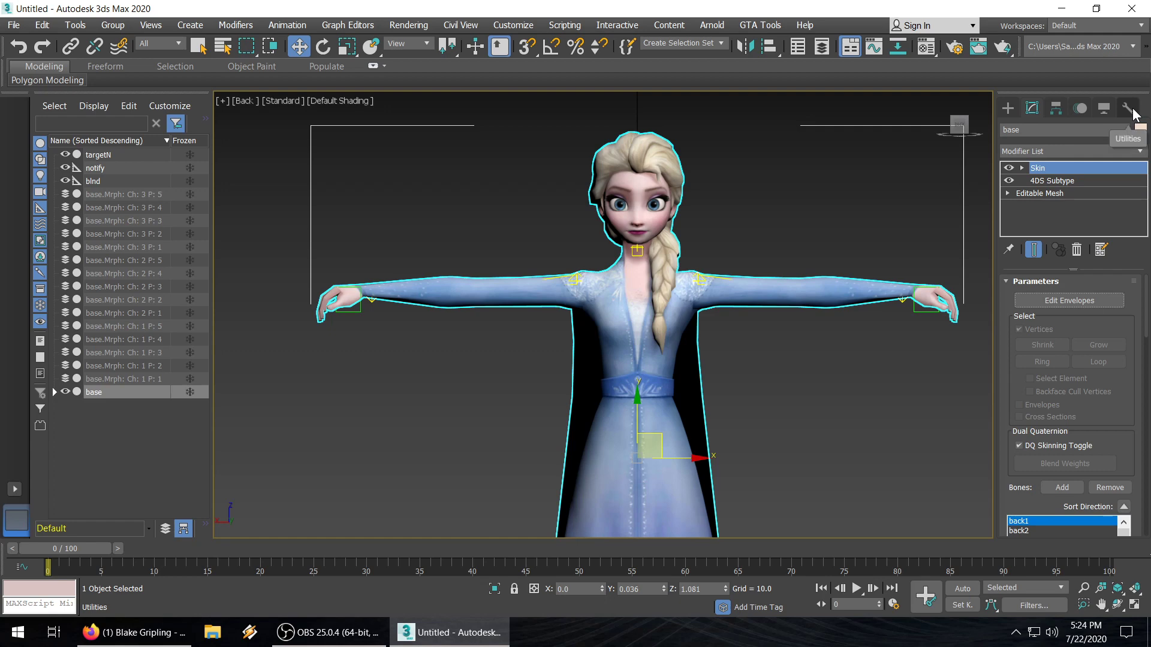
Run the 4ds_Export_v4.ms script and prepare the mesh, confirming the recalculation message.
click(565, 25)
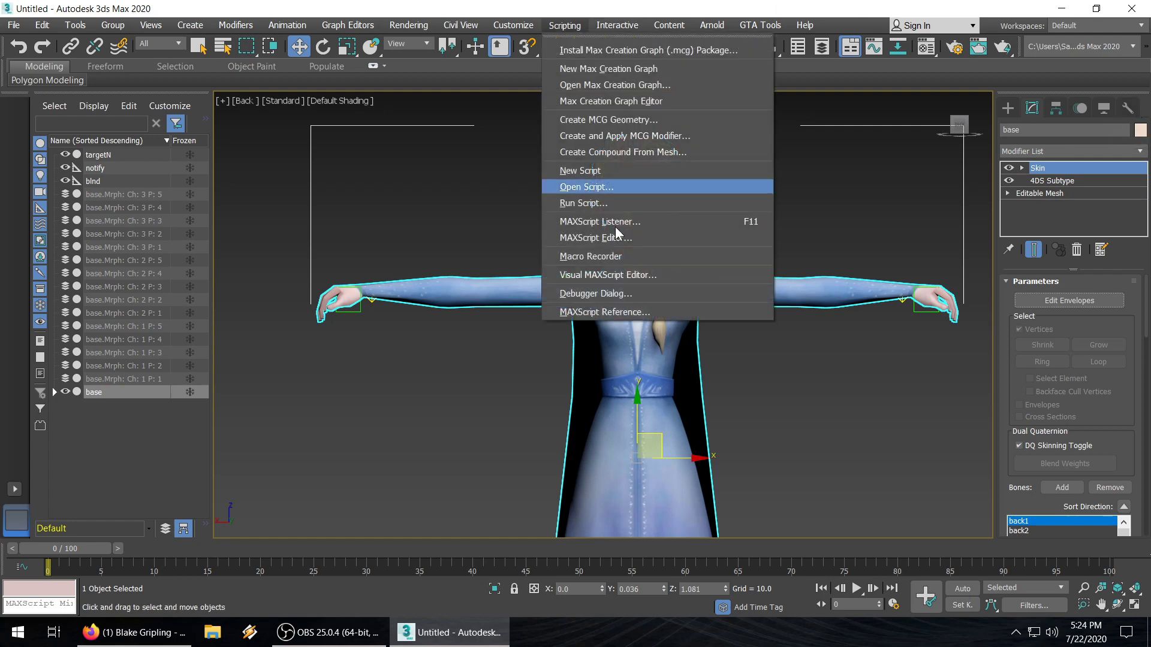
click(642, 204)
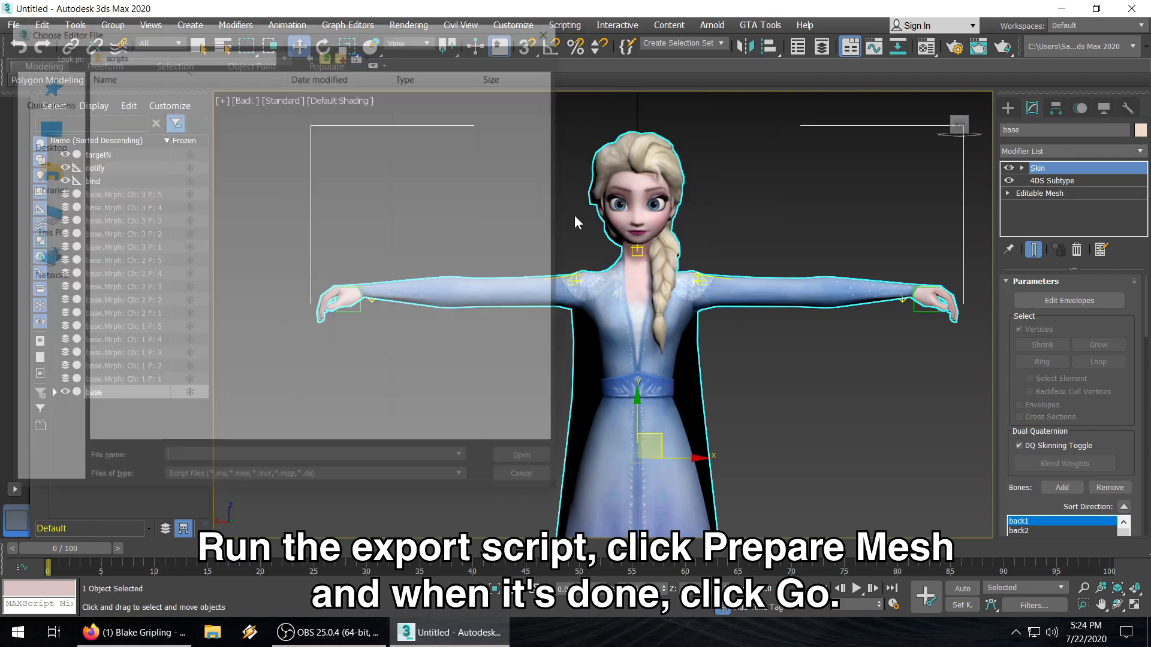
click(148, 175)
click(528, 461)
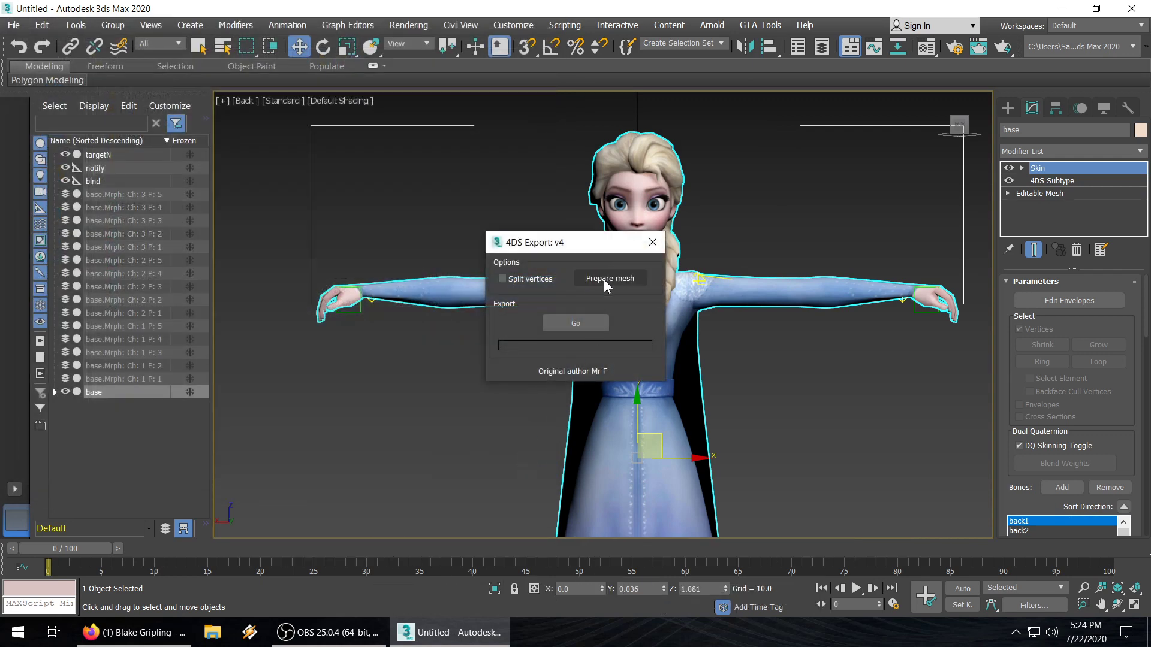
click(605, 278)
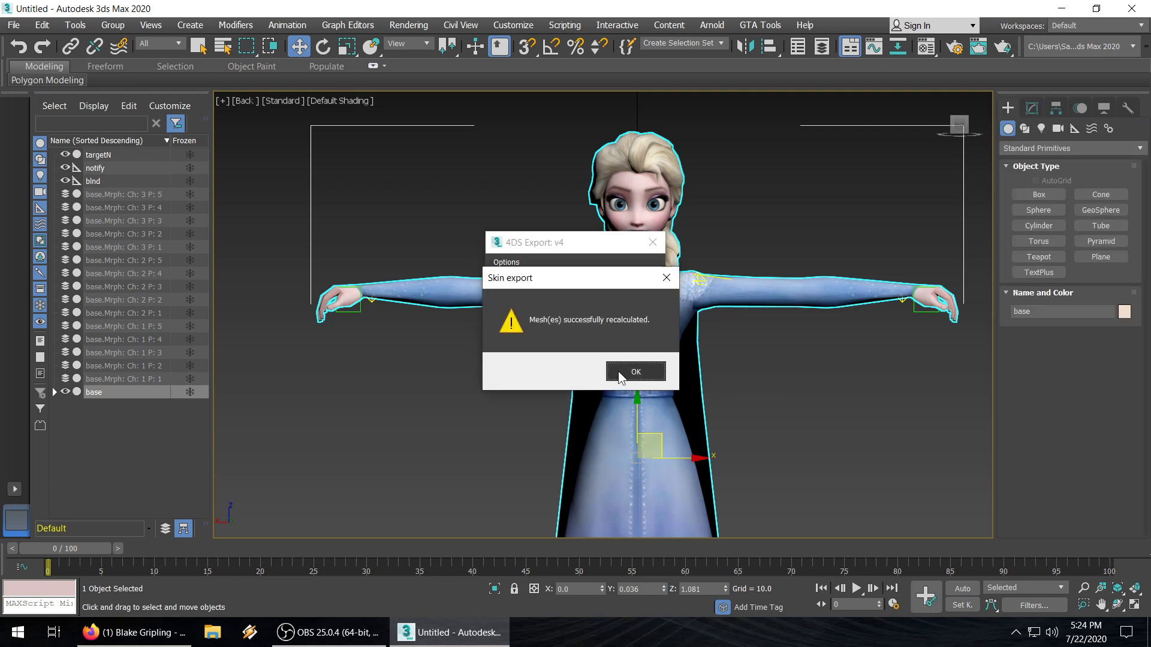
click(618, 372)
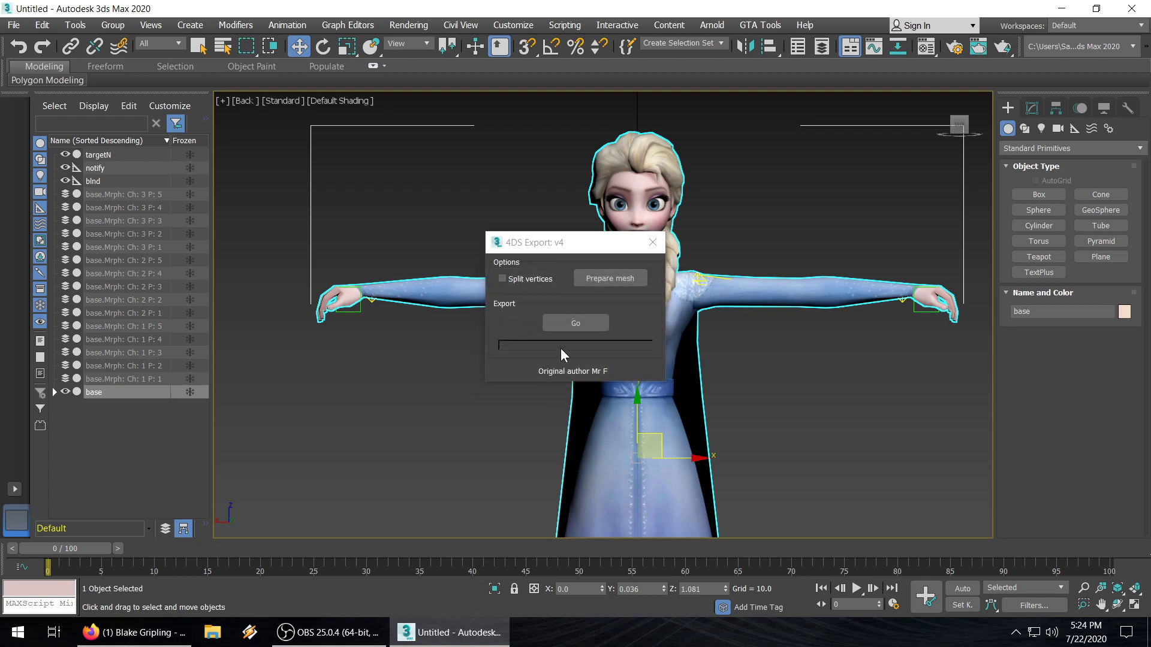
Export the model as a 4DS file named Tommy on the Desktop.
click(563, 319)
click(65, 153)
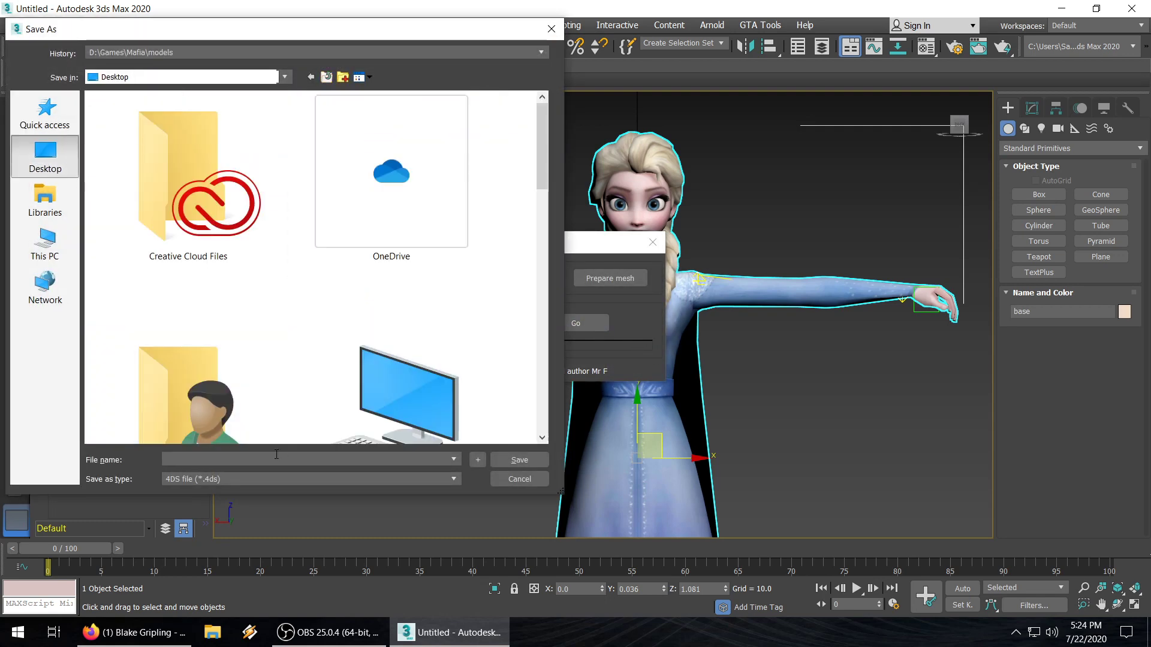
click(266, 458)
text(Tommy.4ds)
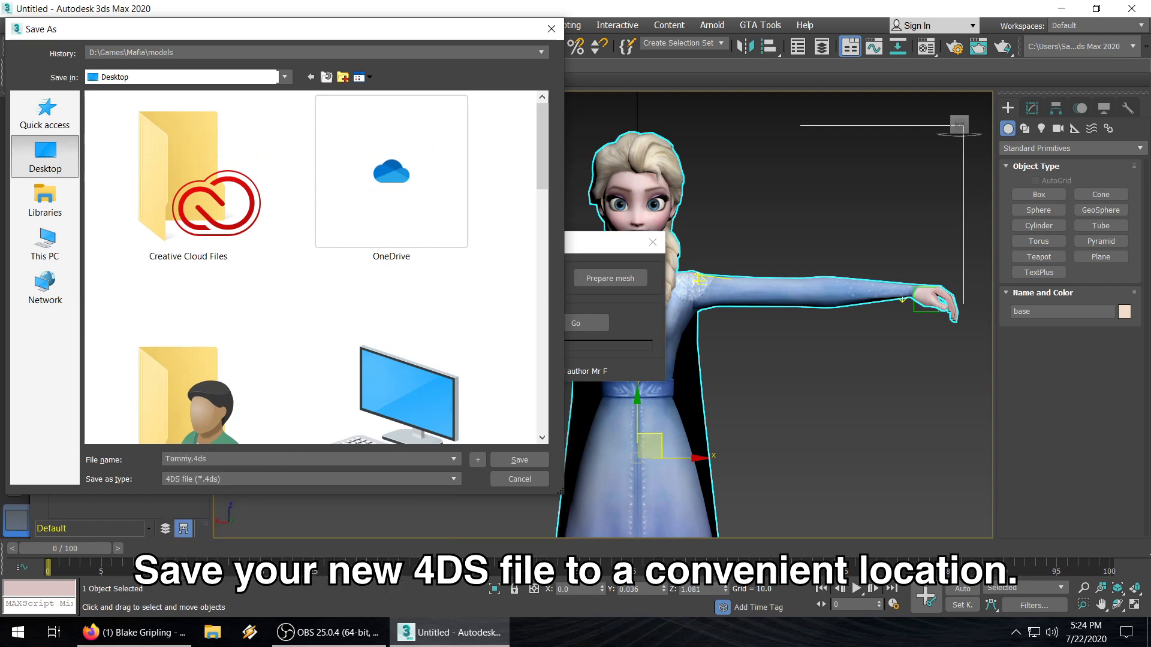
key(Return)
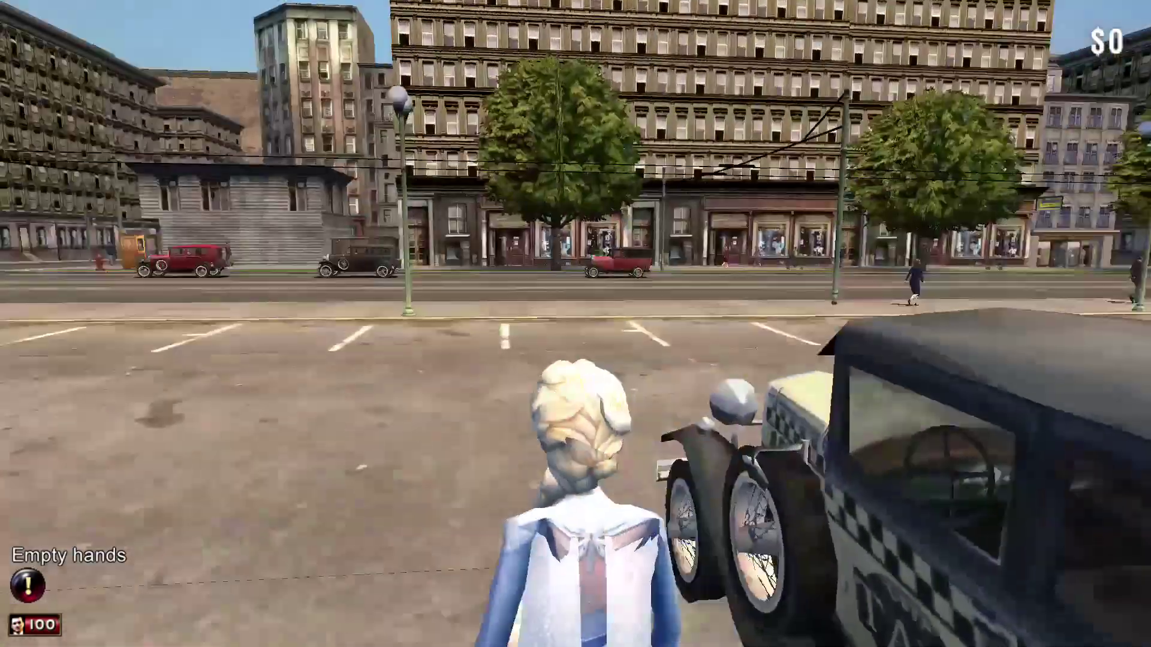
Walk Elsa away from the taxi, across the parking lot, onto the sidewalk and past pedestrians.
key(w)
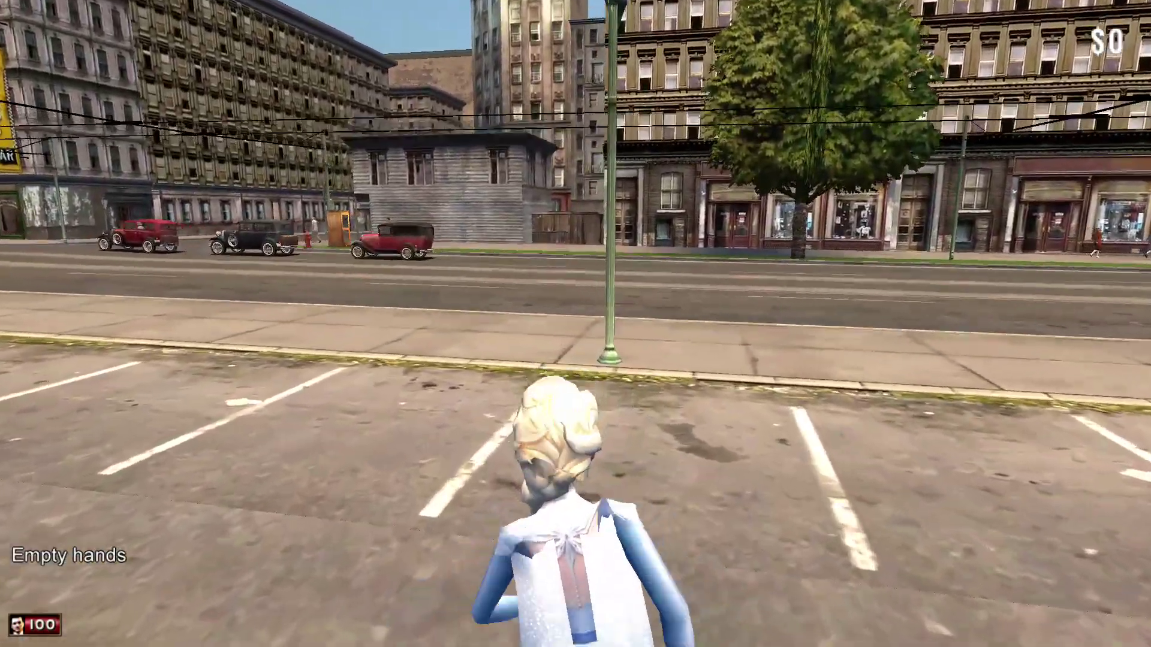
key(w)
key(w)
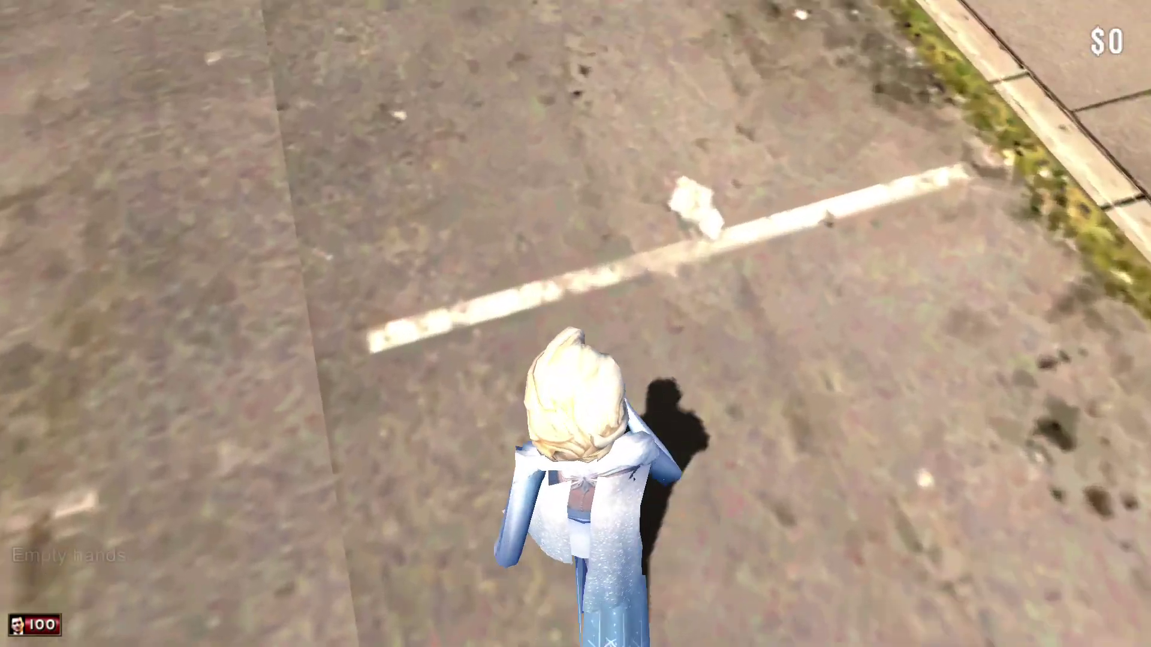
key(w)
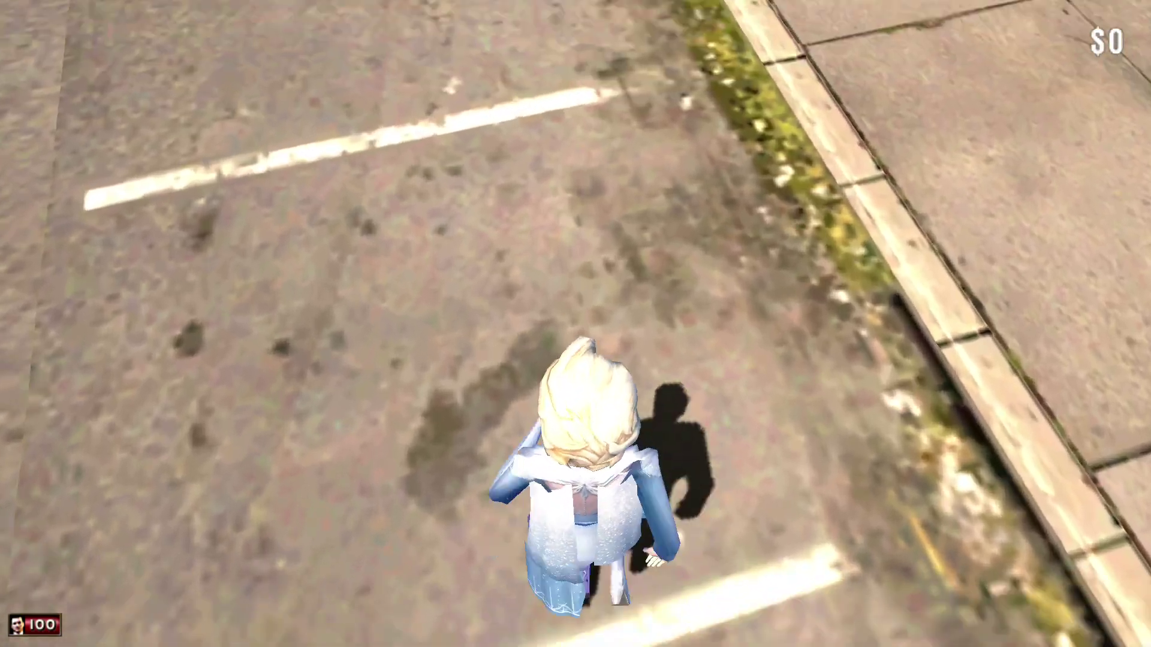
key(w)
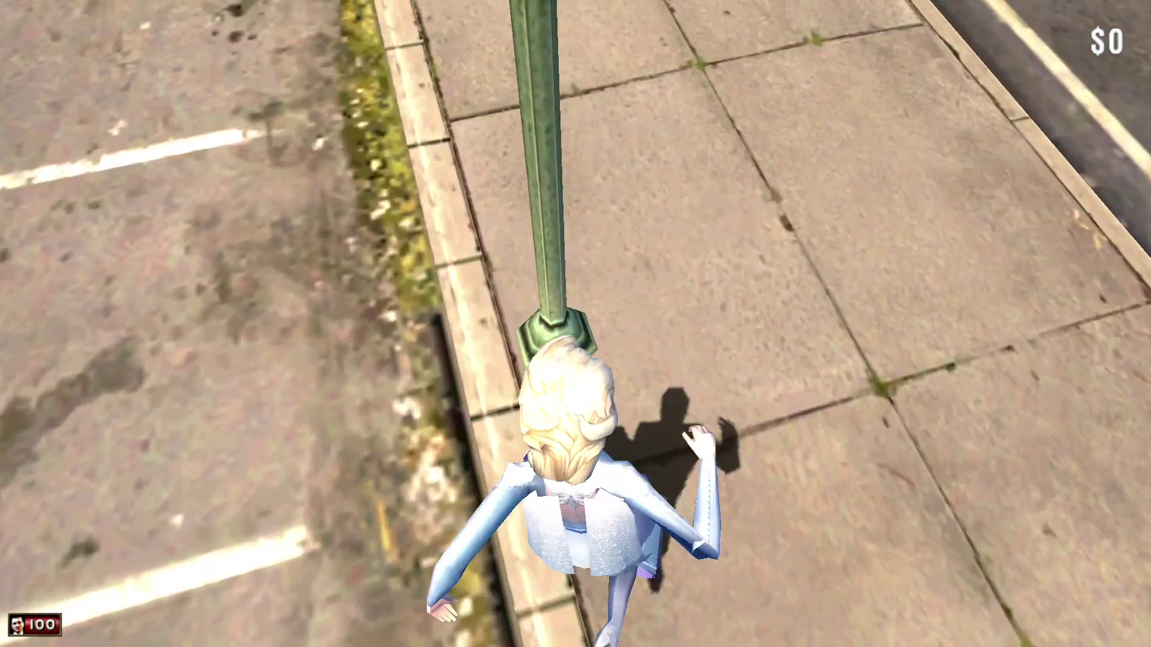
key(w)
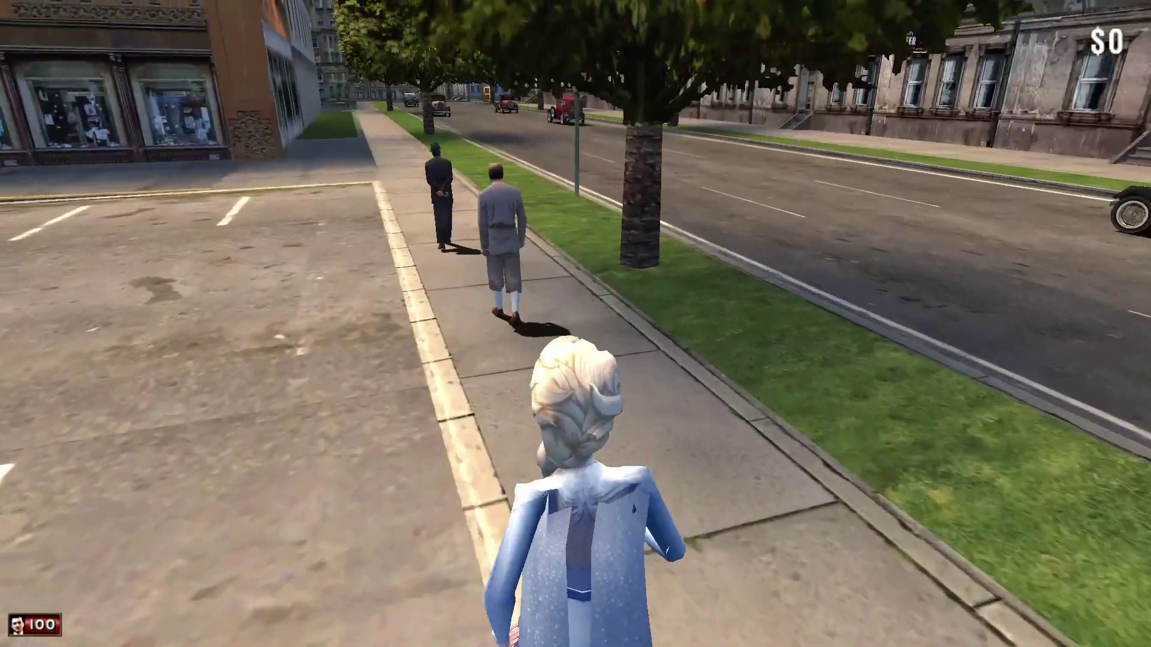
key(w)
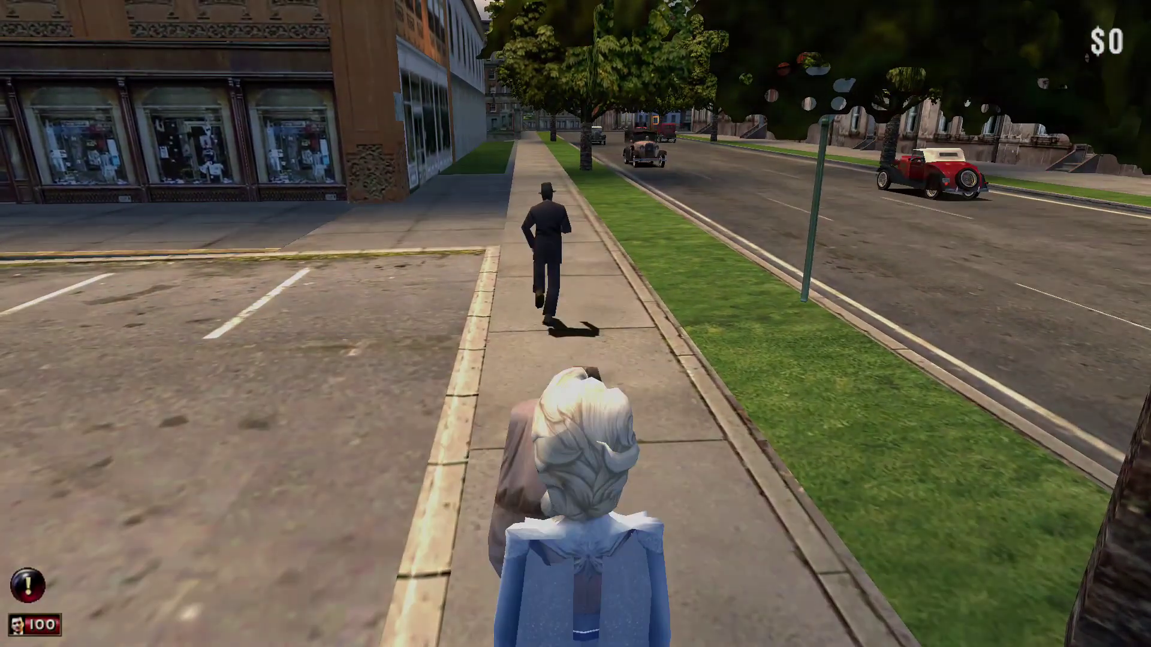